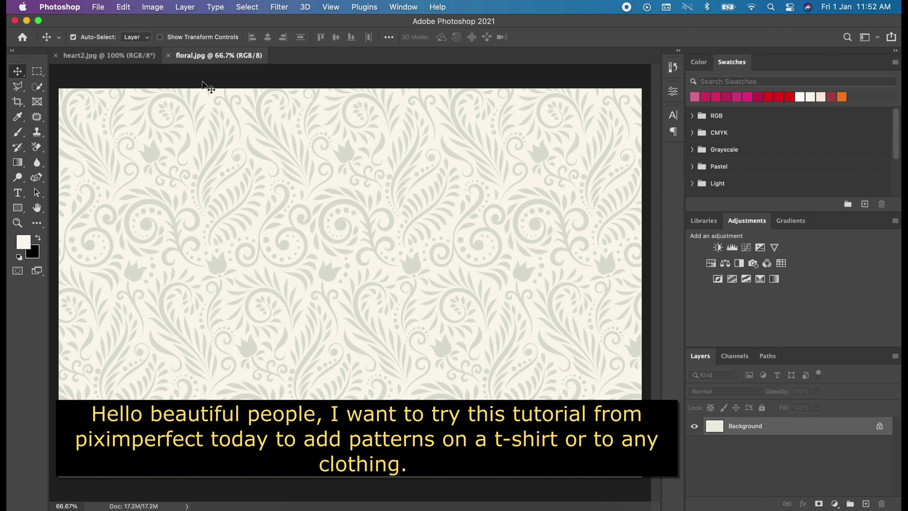
# Switch to the heart2.jpg photo of the woman in the white blouse and zoom to about 148%.
pyautogui.click(95, 57)
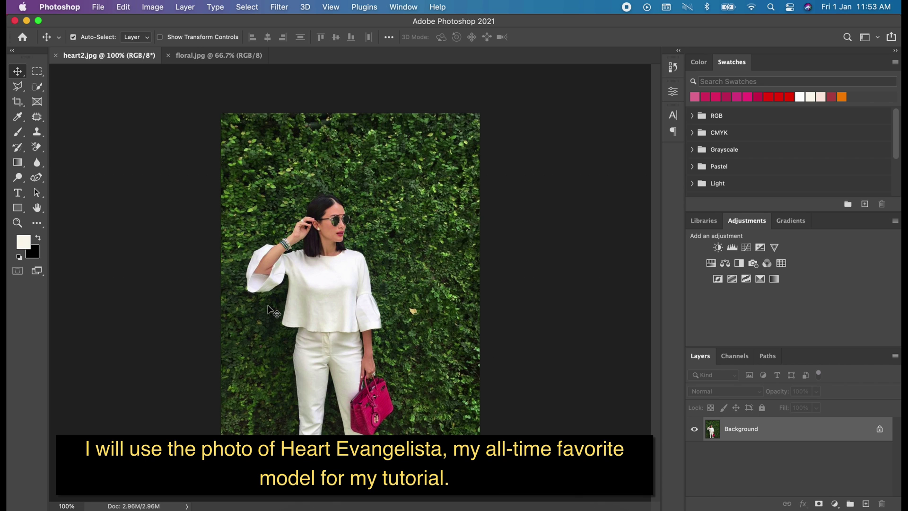
pyautogui.scroll(3, 316, 325)
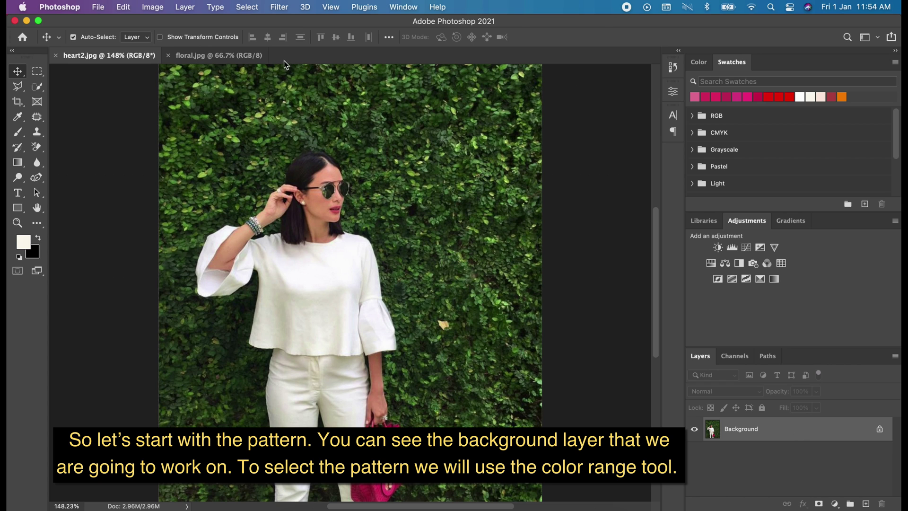
# On floral.jpg, start Select > Color Range with Sampled Colors and Grayscale preview.
pyautogui.click(210, 57)
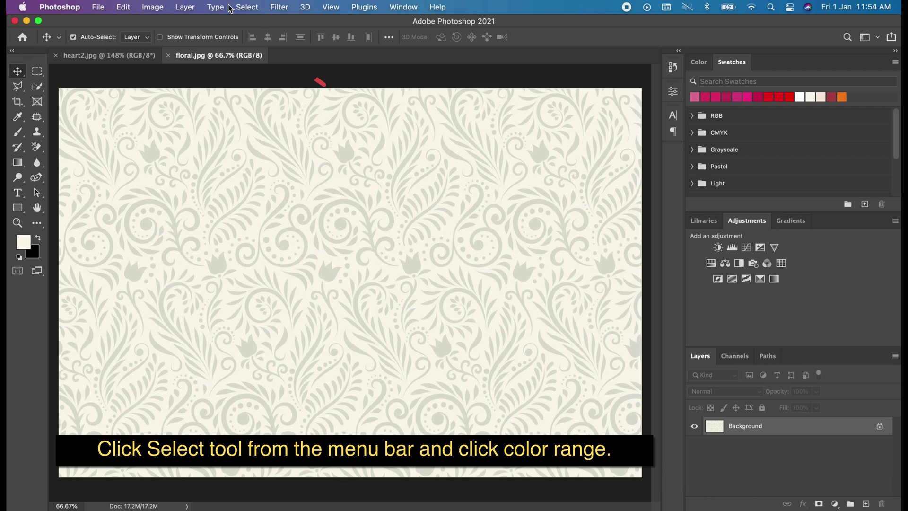
pyautogui.click(246, 7)
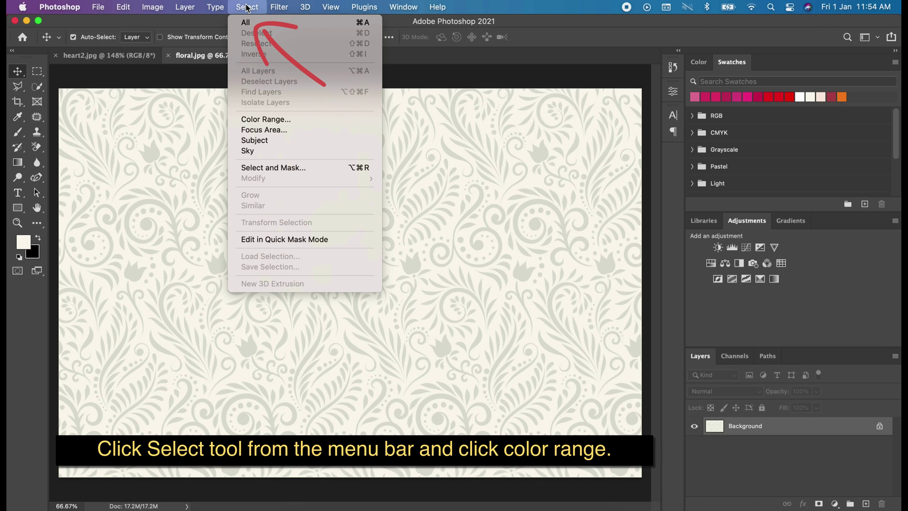
pyautogui.click(251, 122)
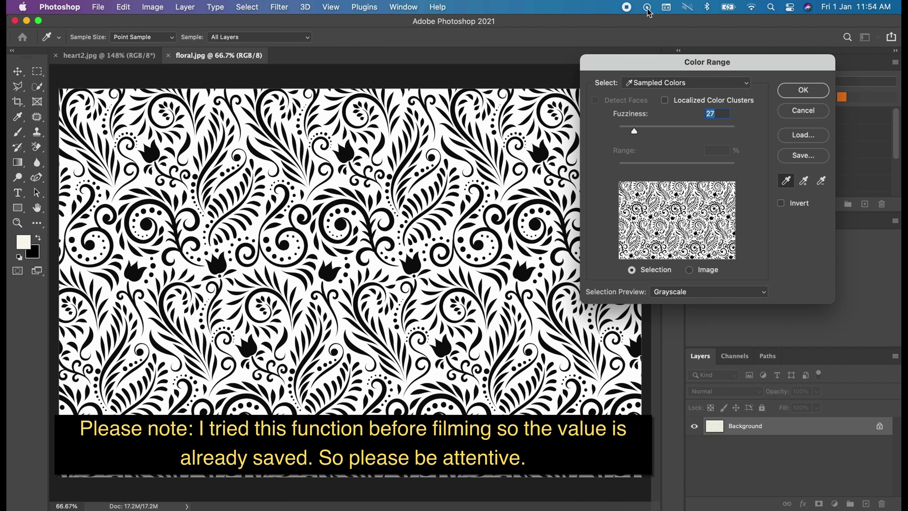
pyautogui.click(667, 83)
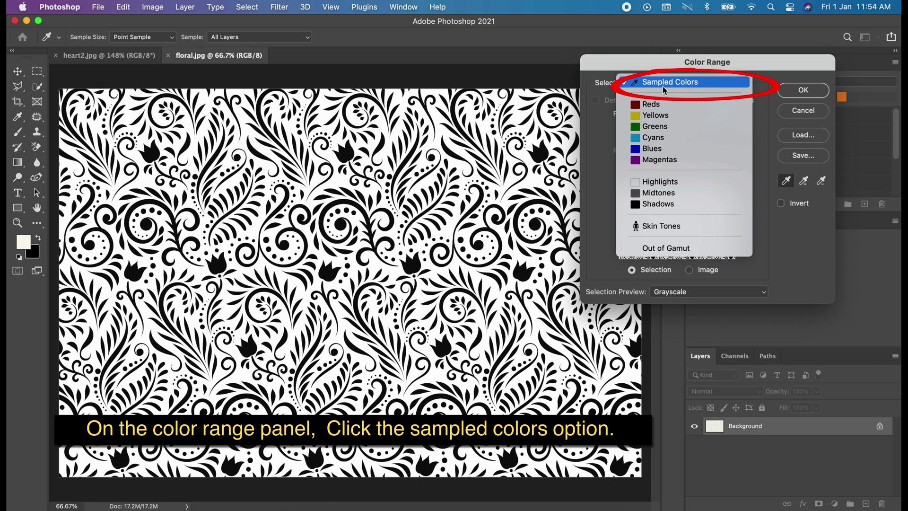
pyautogui.click(664, 83)
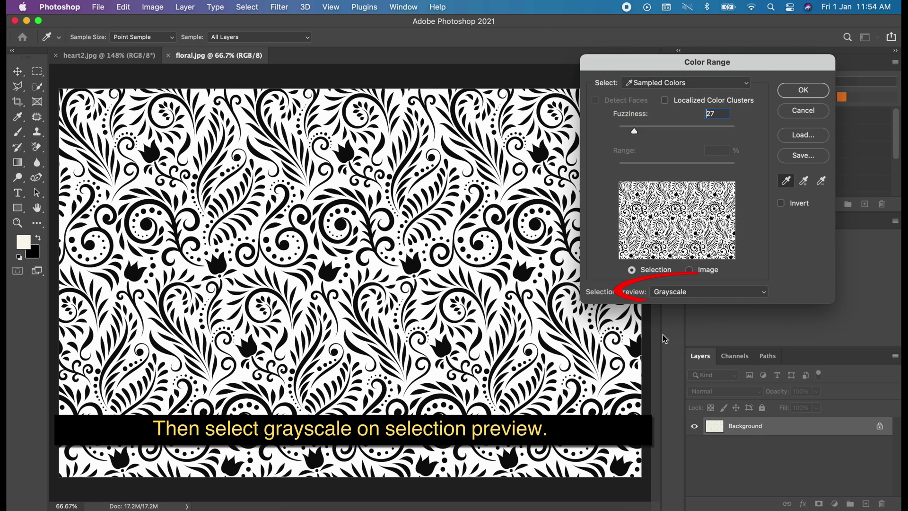
pyautogui.click(699, 293)
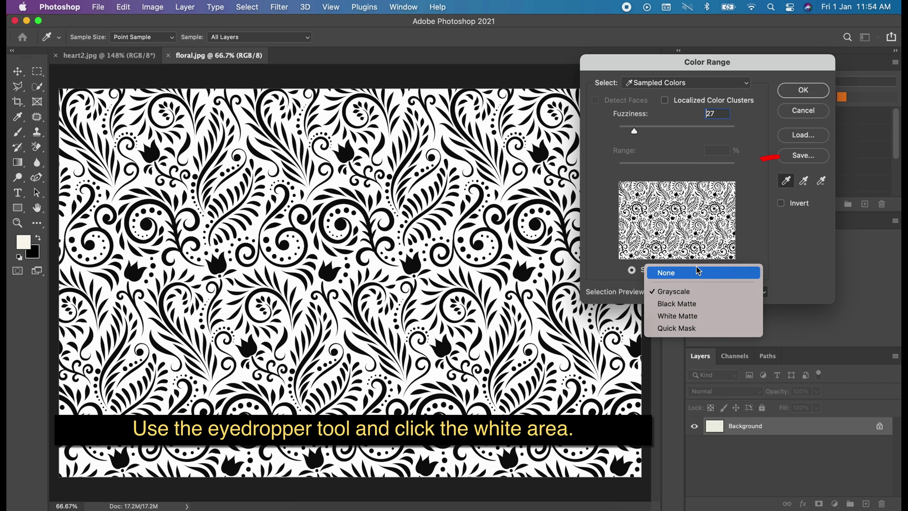
pyautogui.click(701, 292)
# Set the Color Range Fuzziness to 22 and confirm the selection.
pyautogui.moveTo(635, 132); pyautogui.dragTo(617, 132)
pyautogui.click(404, 101)
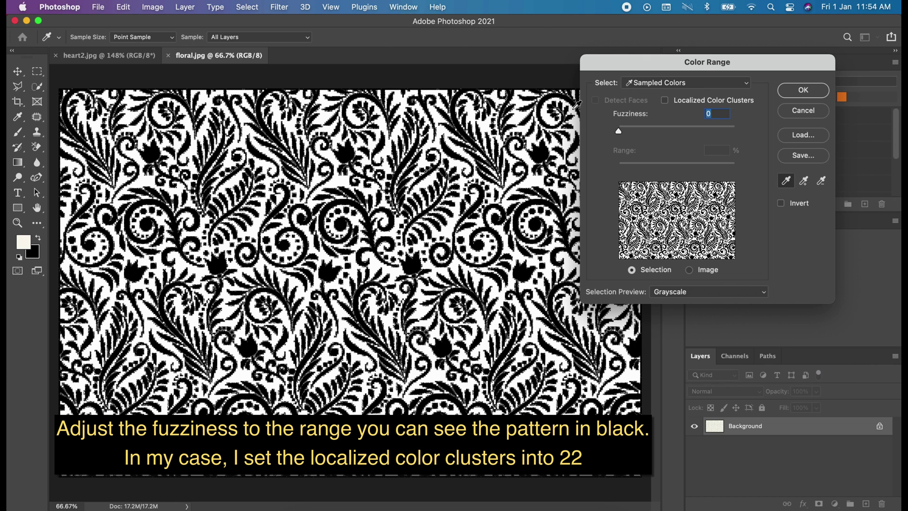
pyautogui.write('22')
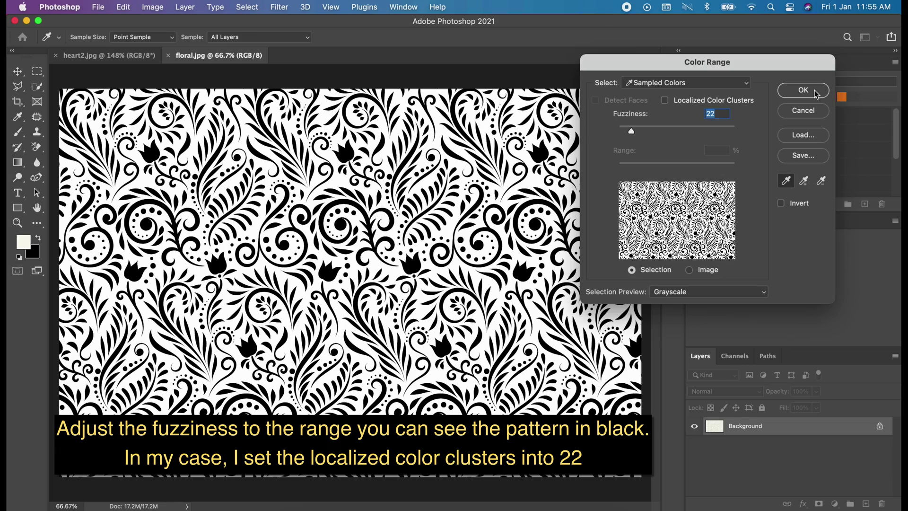
pyautogui.click(804, 91)
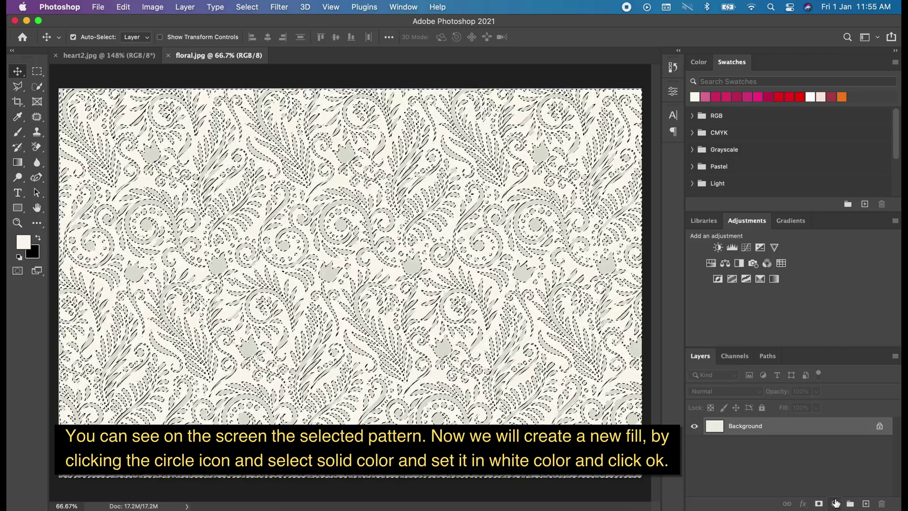
# Add a white Solid Color fill layer over the selected floral background.
pyautogui.click(835, 504)
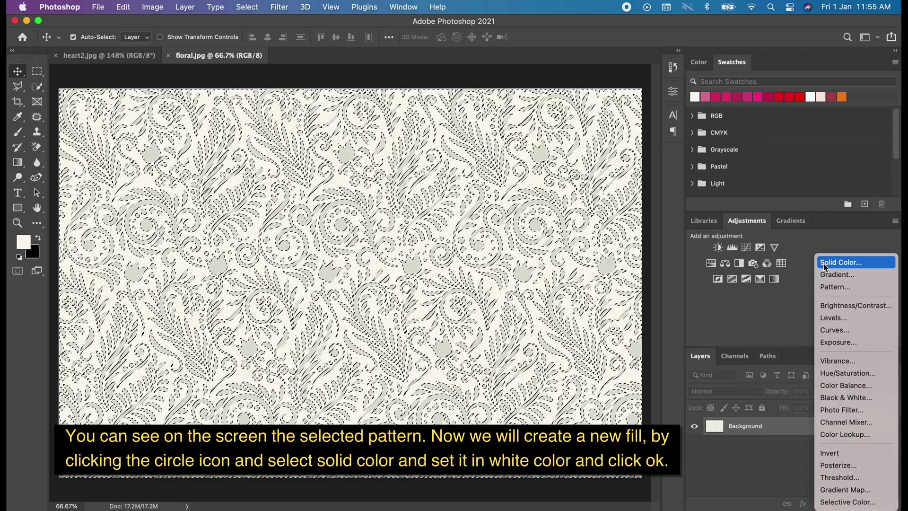
pyautogui.click(841, 263)
pyautogui.click(29, 329)
pyautogui.click(293, 322)
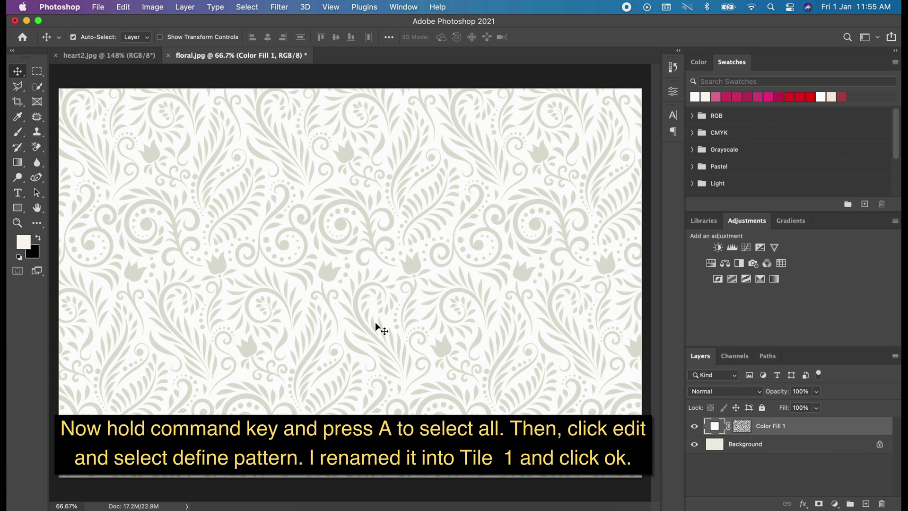
# Define the whole floral image as pattern 'Tile 1', hide Background, and return to heart2.jpg.
pyautogui.press('super+a')
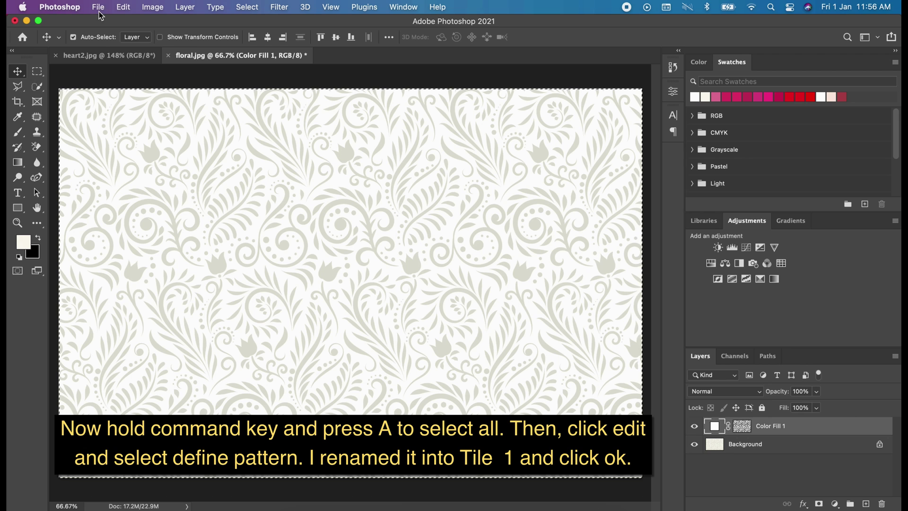
pyautogui.click(123, 7)
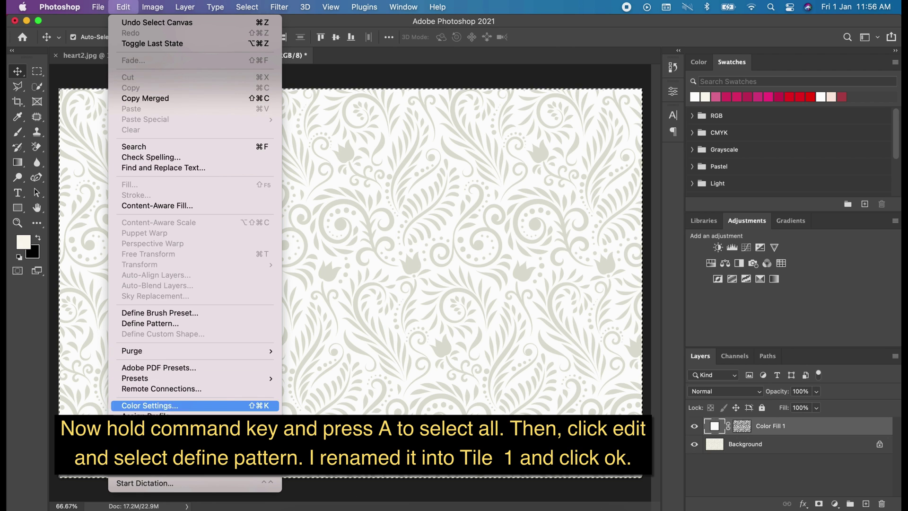
pyautogui.click(207, 324)
pyautogui.write('Tile 1')
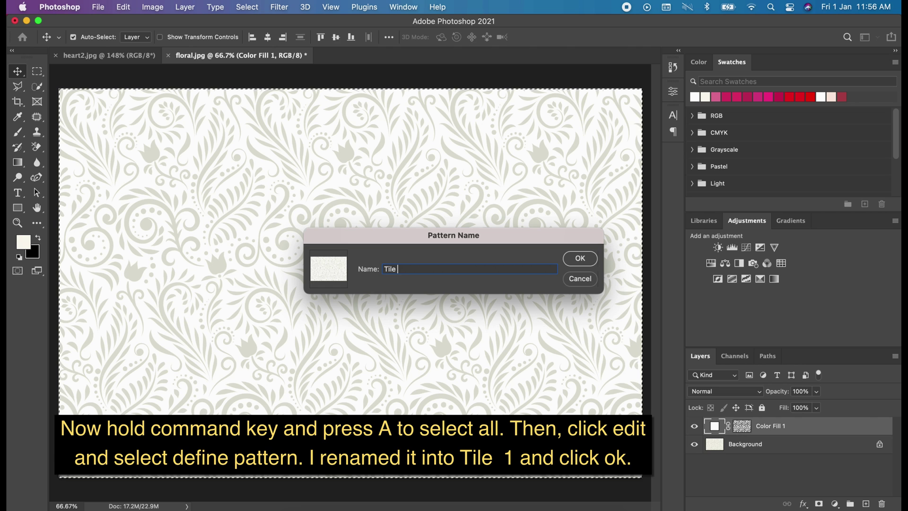
pyautogui.click(571, 261)
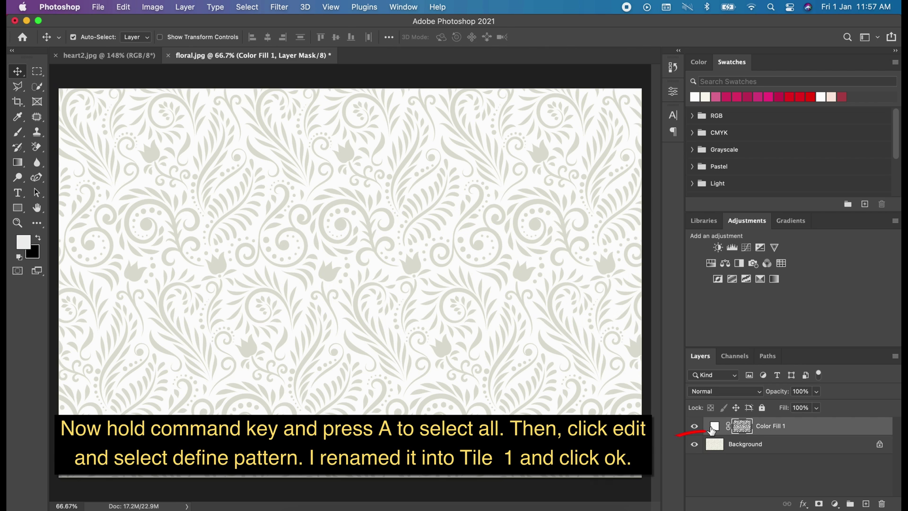
pyautogui.click(695, 447)
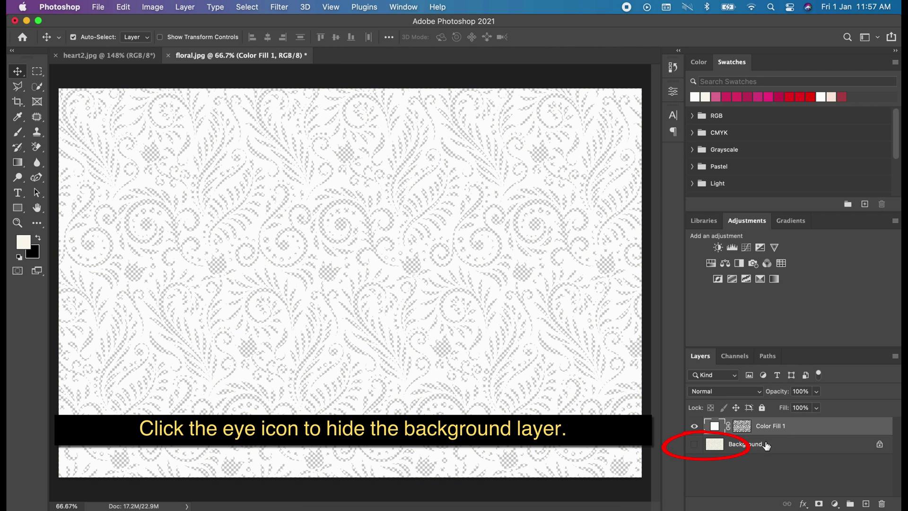
pyautogui.hotkey('ctrl', 'Tab')
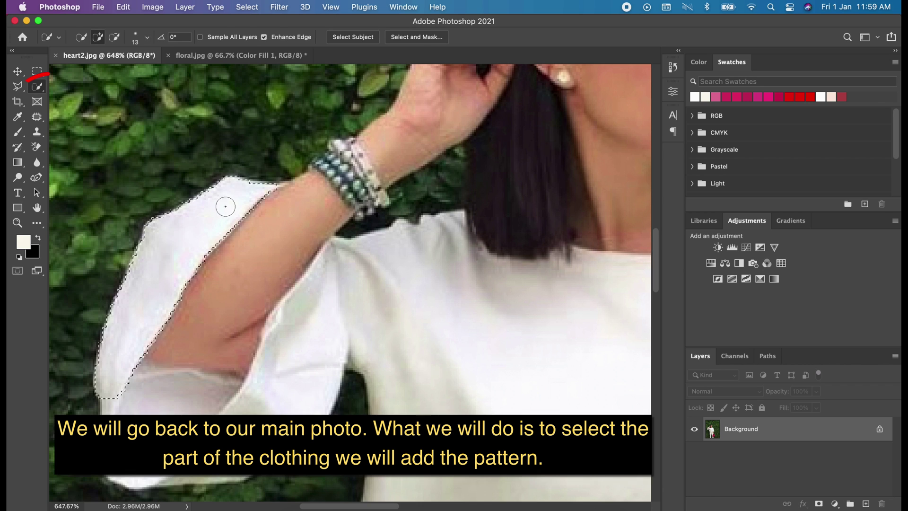
# Quick-select the white blouse and both flared sleeves, using brush size 6.
pyautogui.moveTo(227, 205); pyautogui.dragTo(540, 367)
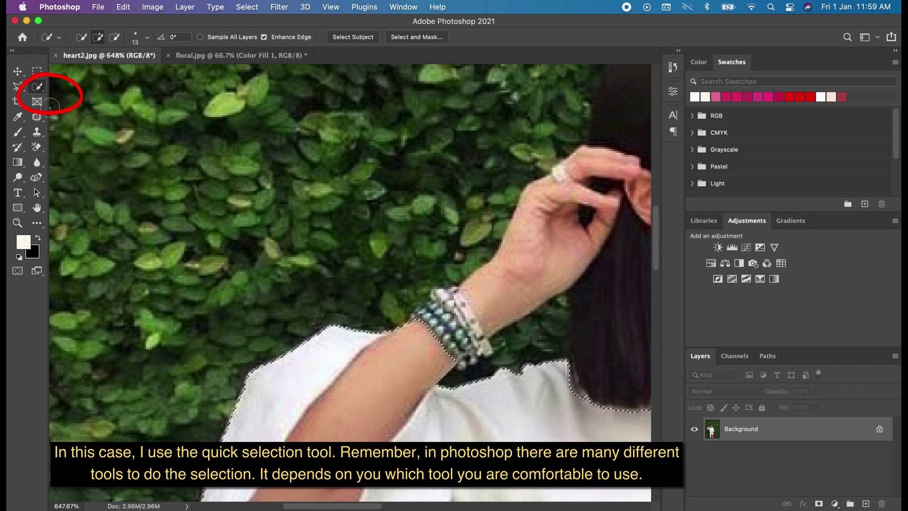
pyautogui.click(52, 37)
pyautogui.click(147, 37)
pyautogui.press('[')
pyautogui.press('[')
pyautogui.press('[')
pyautogui.press('[')
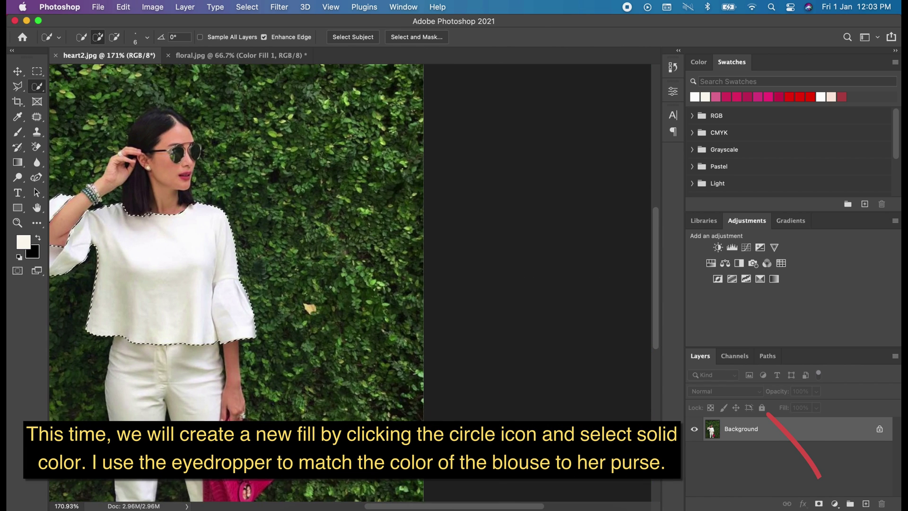
# Add a Solid Color fill in the handbag's magenta and set its blend mode to Multiply.
pyautogui.click(835, 504)
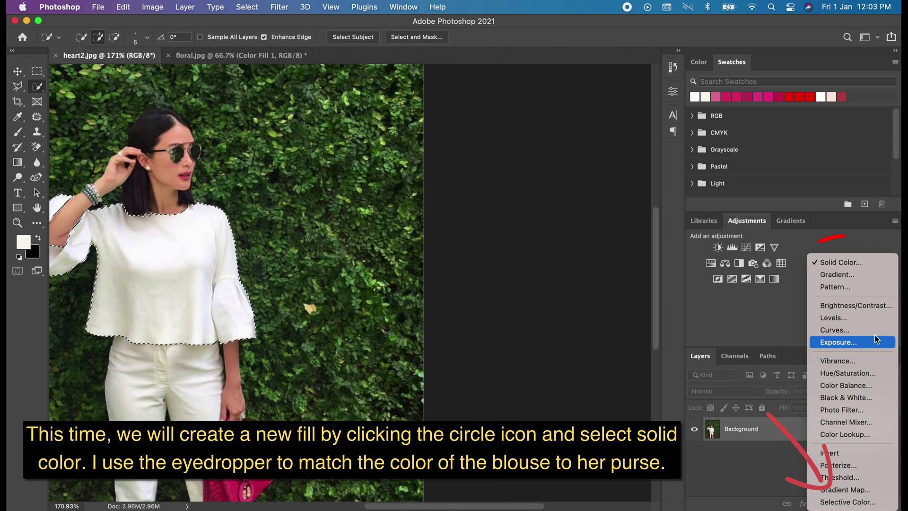
pyautogui.click(853, 263)
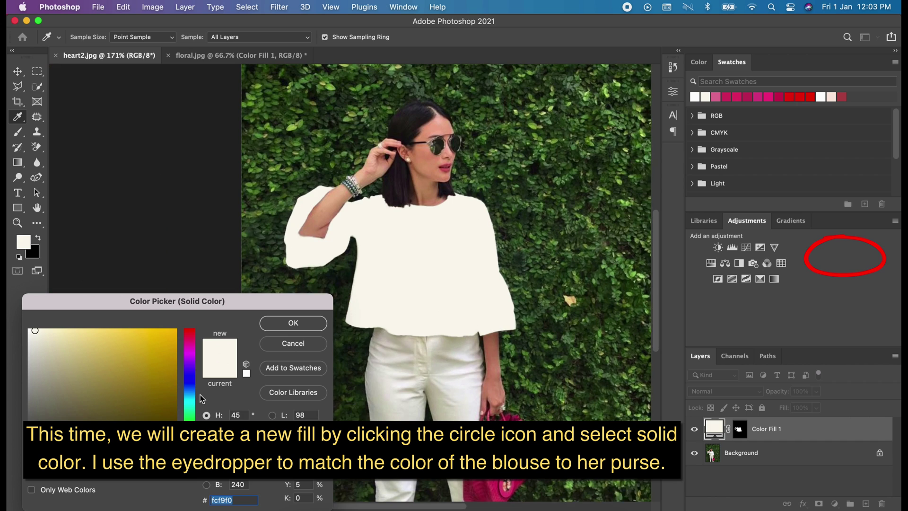
pyautogui.hscroll(-2, 401, 318)
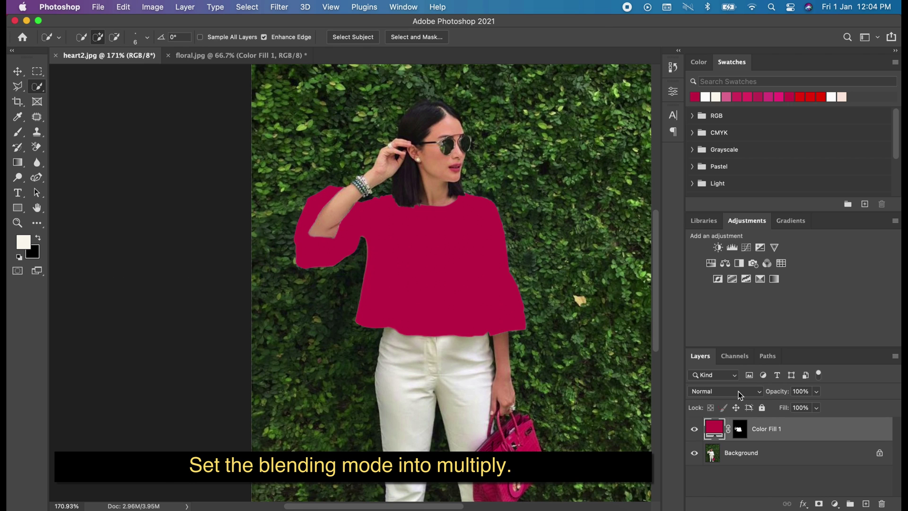
pyautogui.click(741, 395)
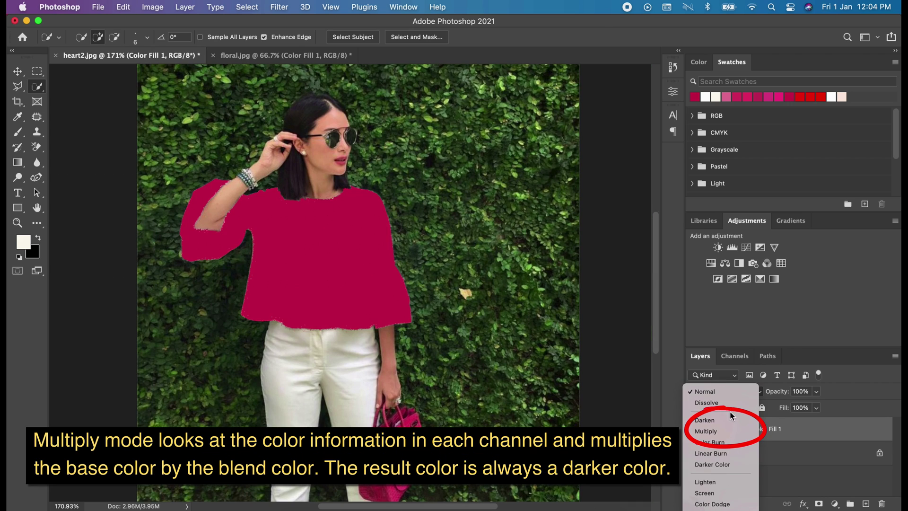
pyautogui.click(709, 431)
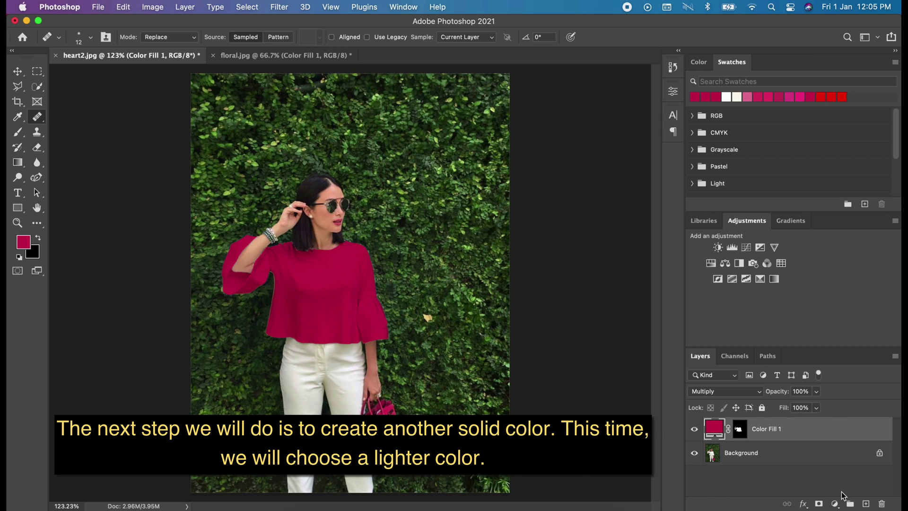
# Add a second, brighter pink Solid Color fill layer, Color Fill 2.
pyautogui.click(835, 503)
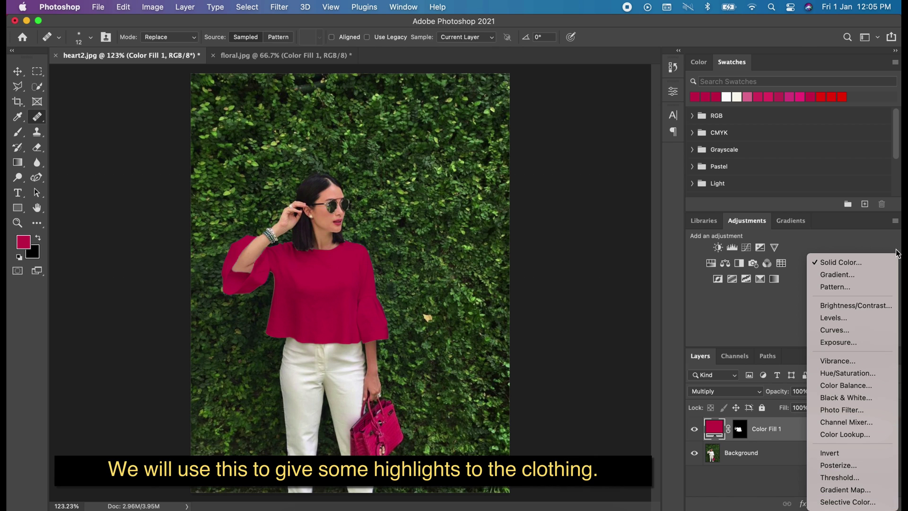
pyautogui.click(859, 262)
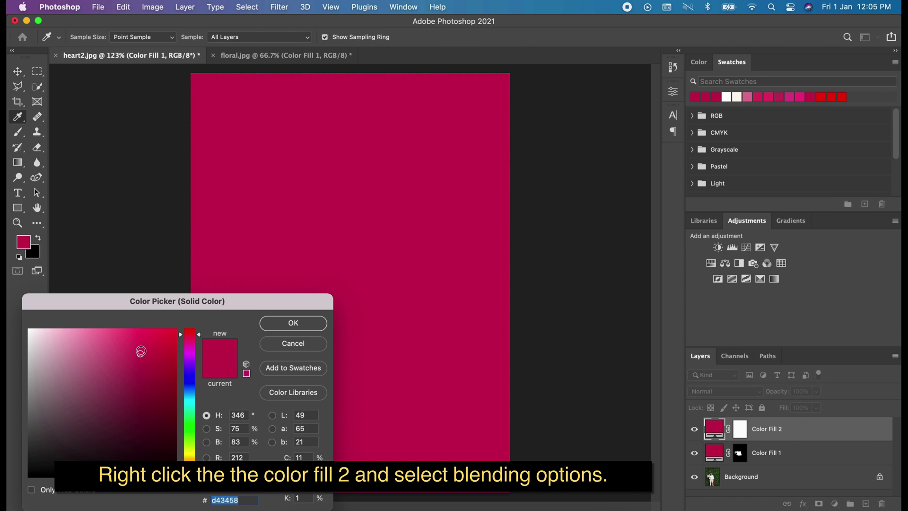
pyautogui.click(294, 324)
# Split Color Fill 2's Underlying Layer Blend If slider to 34 / 177 and confirm.
pyautogui.rightClick(794, 433)
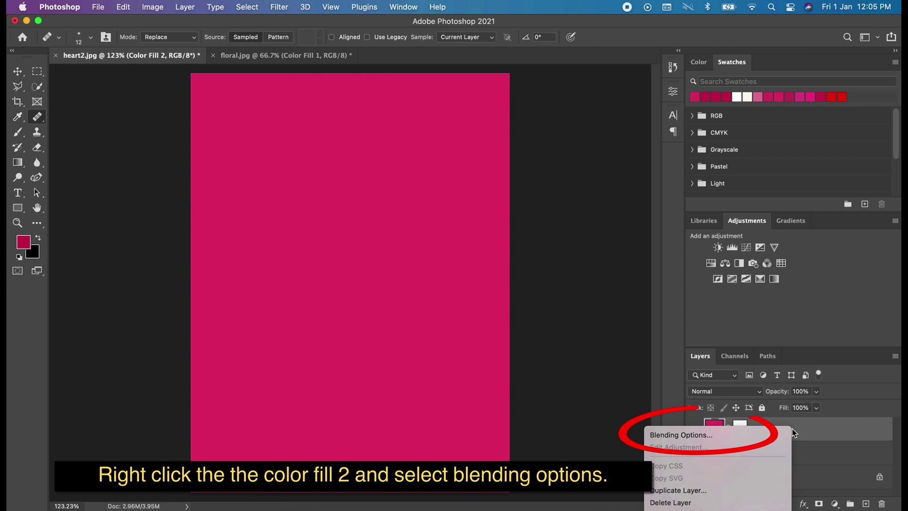
pyautogui.click(736, 434)
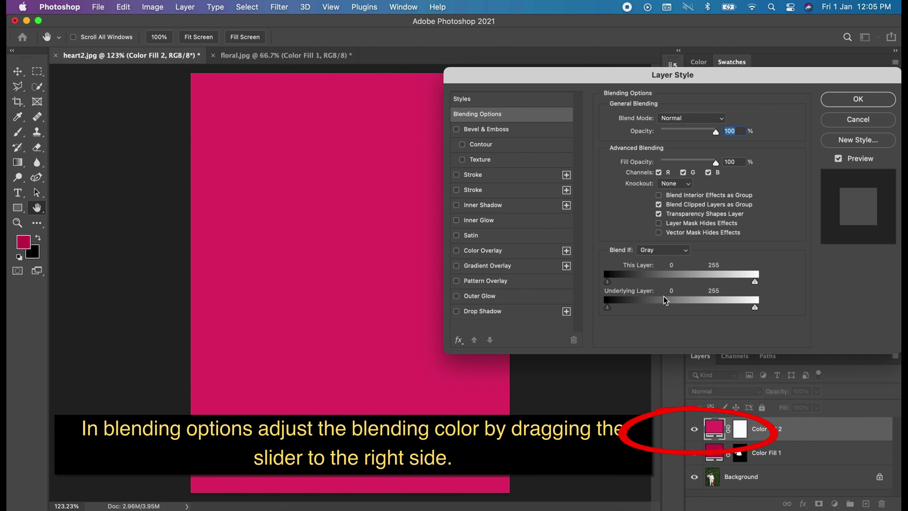
pyautogui.moveTo(608, 309); pyautogui.dragTo(678, 308)
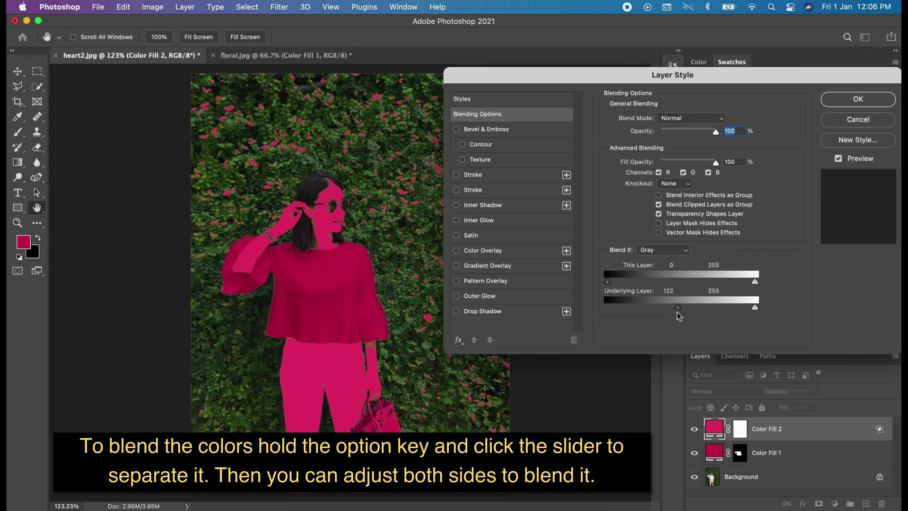
pyautogui.moveTo(678, 307); pyautogui.dragTo(537, 308)
pyautogui.moveTo(606, 307); pyautogui.dragTo(626, 307)
pyautogui.moveTo(683, 307); pyautogui.dragTo(712, 308)
pyautogui.click(880, 102)
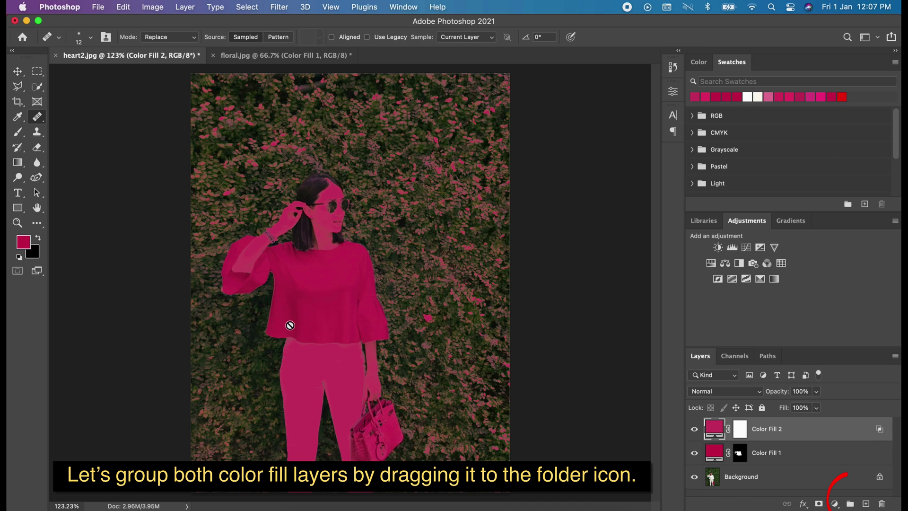
# Group Color Fill 1 and Color Fill 2, moving Color Fill 1's mask onto the group.
pyautogui.keyDown('shift'); pyautogui.click(780, 458); pyautogui.keyUp('shift')
pyautogui.moveTo(761, 427); pyautogui.dragTo(851, 505)
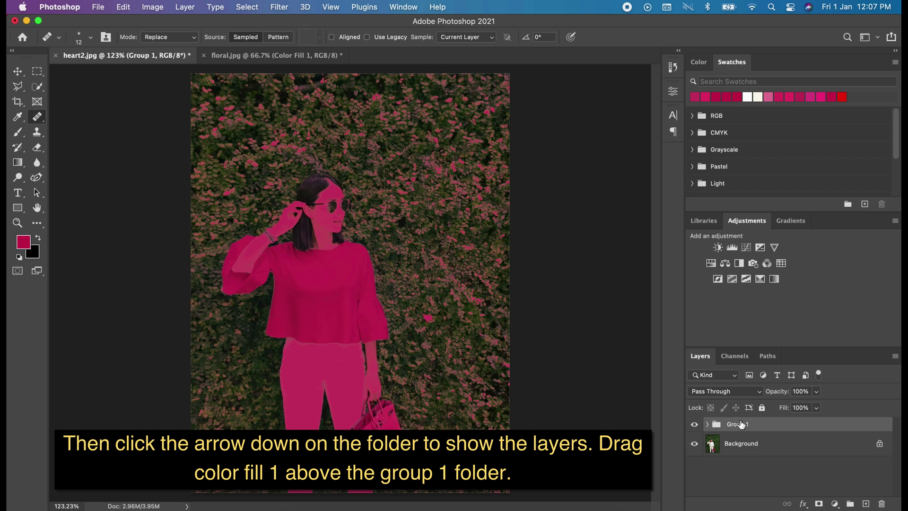
pyautogui.click(707, 425)
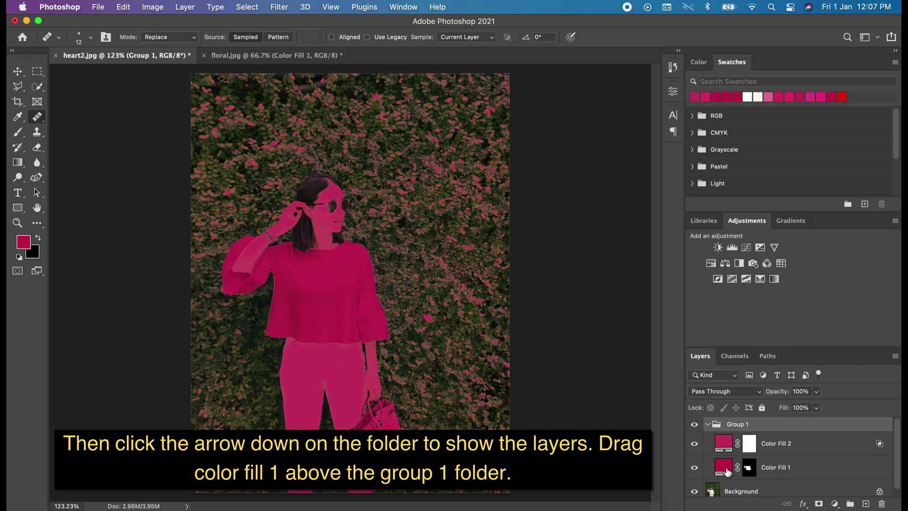
pyautogui.click(777, 470)
pyautogui.moveTo(751, 470); pyautogui.dragTo(733, 426)
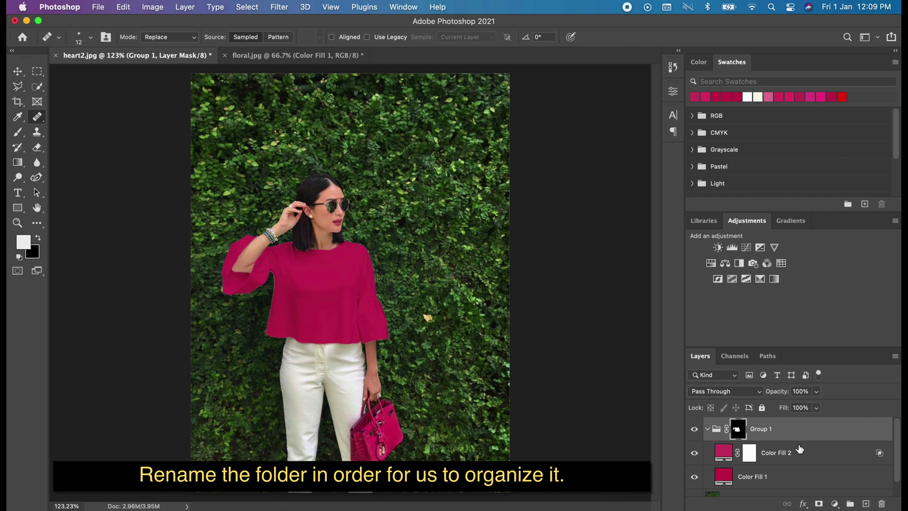
# Rename the group to 'Printe Tshirt'.
pyautogui.doubleClick(763, 429)
pyautogui.write('Printe Tshirt')
pyautogui.press('Return')
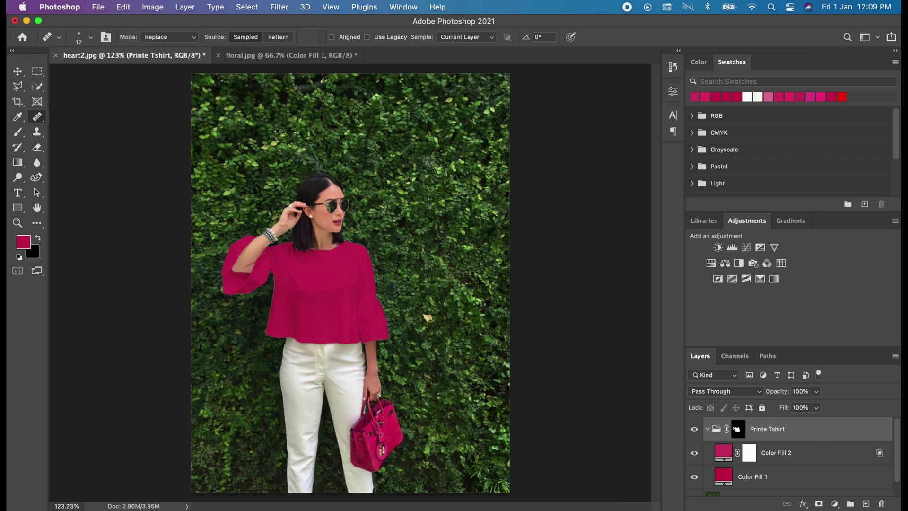
pyautogui.rightClick(835, 452)
pyautogui.click(835, 504)
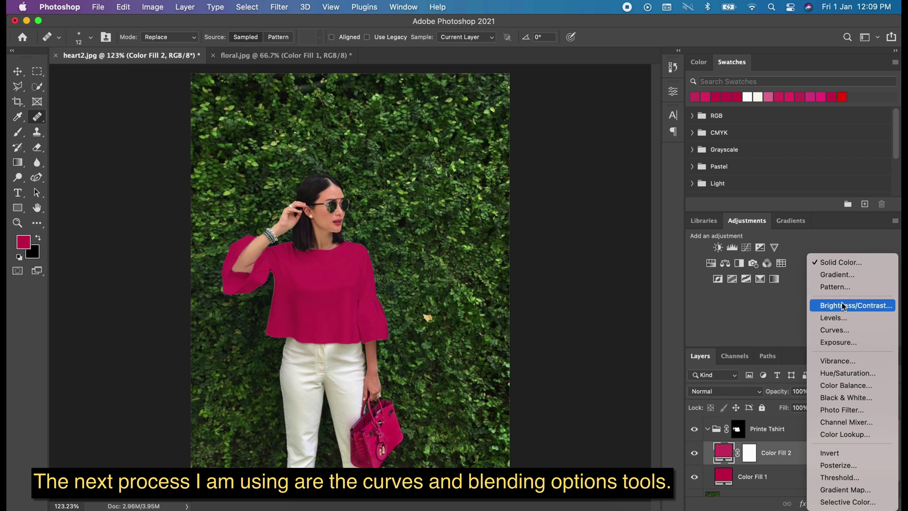
# Add Curves 1 with an S-shaped RGB curve brightening the blouse and adding contrast.
pyautogui.click(835, 330)
pyautogui.moveTo(615, 182); pyautogui.dragTo(623, 156)
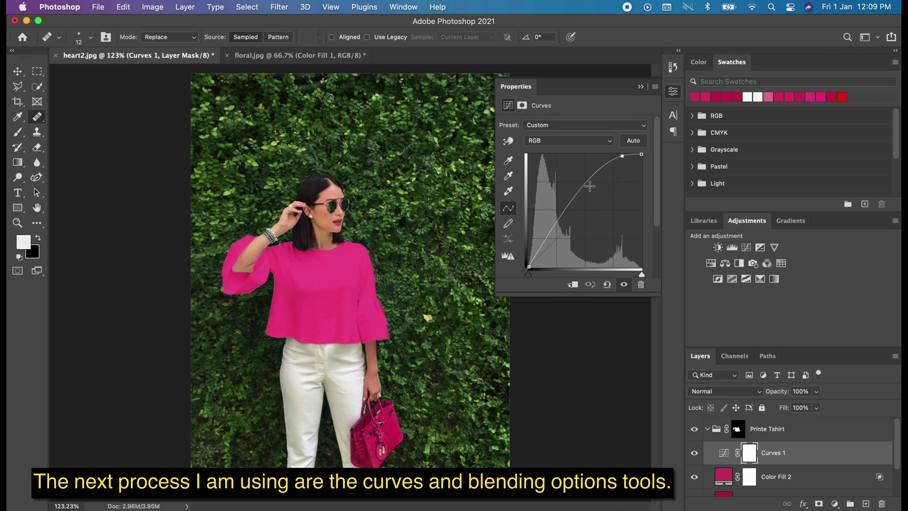
pyautogui.moveTo(590, 186); pyautogui.dragTo(593, 194)
pyautogui.moveTo(554, 248); pyautogui.dragTo(550, 250)
pyautogui.moveTo(621, 163); pyautogui.dragTo(620, 161)
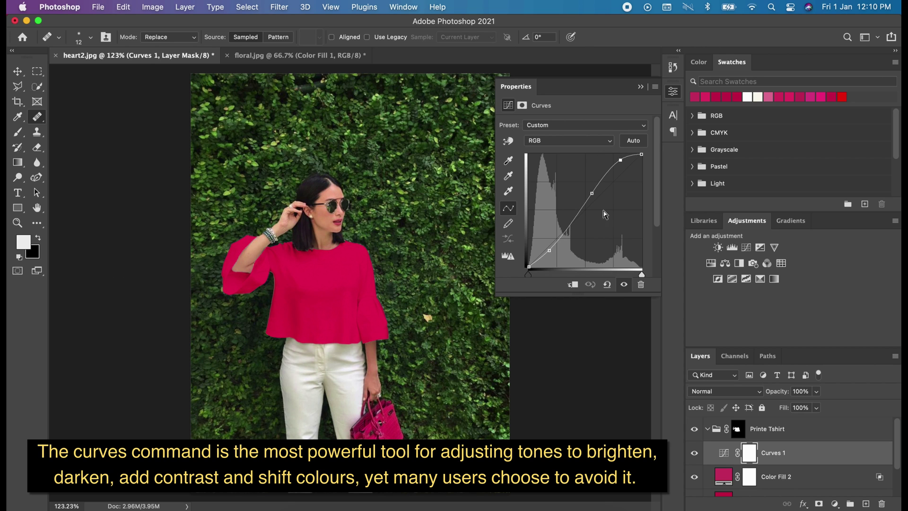
pyautogui.moveTo(593, 193); pyautogui.dragTo(594, 194)
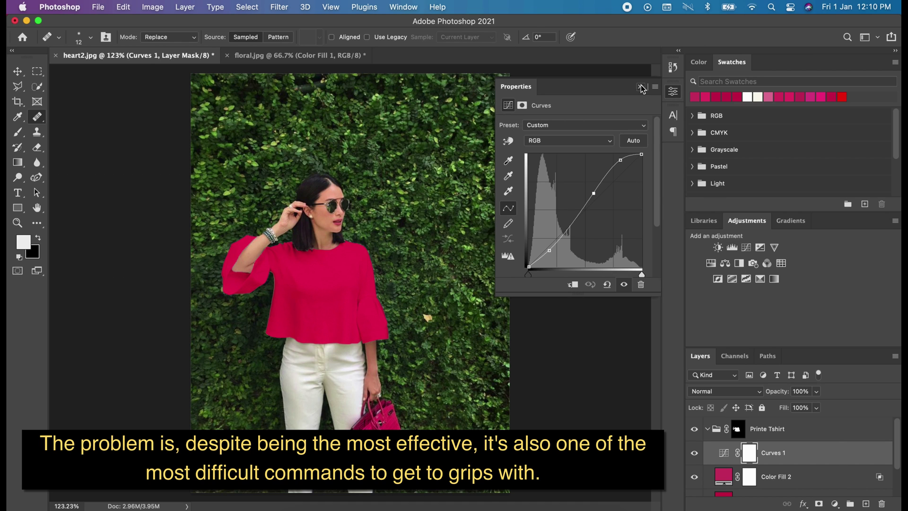
pyautogui.click(640, 86)
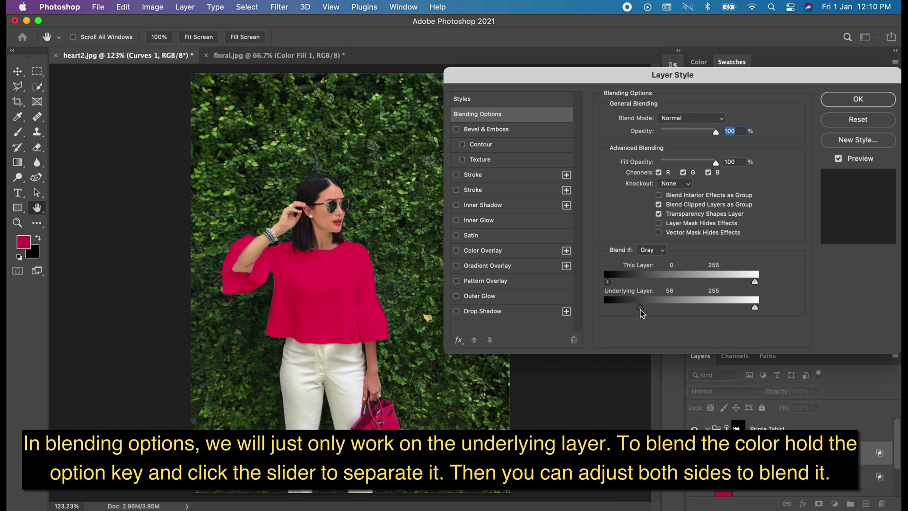
# Split Curves 1's Underlying Layer Blend If slider to 48 / 187 and confirm.
pyautogui.keyDown('alt'); pyautogui.moveTo(641, 308); pyautogui.dragTo(578, 311); pyautogui.keyUp('alt')
pyautogui.moveTo(647, 311); pyautogui.dragTo(699, 311)
pyautogui.moveTo(608, 308); pyautogui.dragTo(633, 309)
pyautogui.moveTo(703, 311)
pyautogui.mouseDown()
pyautogui.moveTo(682, 311)
pyautogui.moveTo(717, 310)
pyautogui.mouseUp()
pyautogui.click(870, 104)
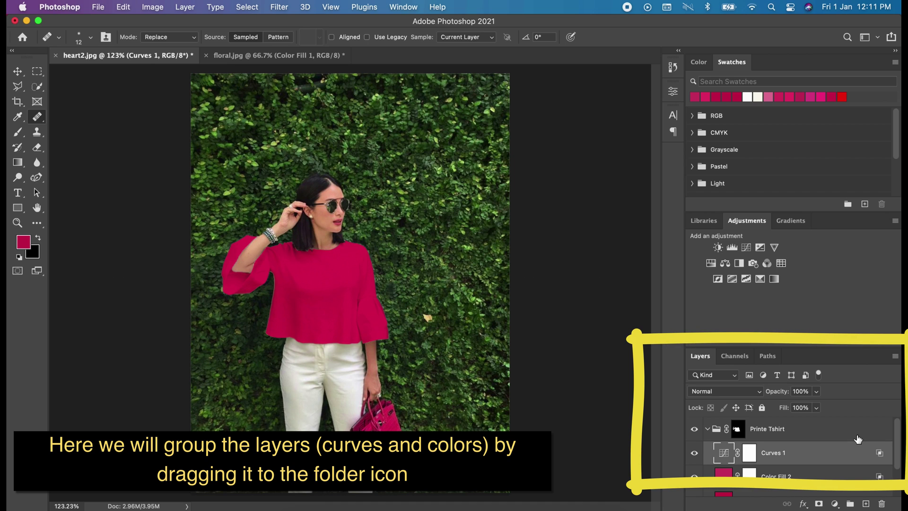
# Group Curves 1, Color Fill 2 and Color Fill 1 into a new Group 1.
pyautogui.keyDown('shift'); pyautogui.click(779, 477); pyautogui.keyUp('shift')
pyautogui.scroll(-2, 793, 475)
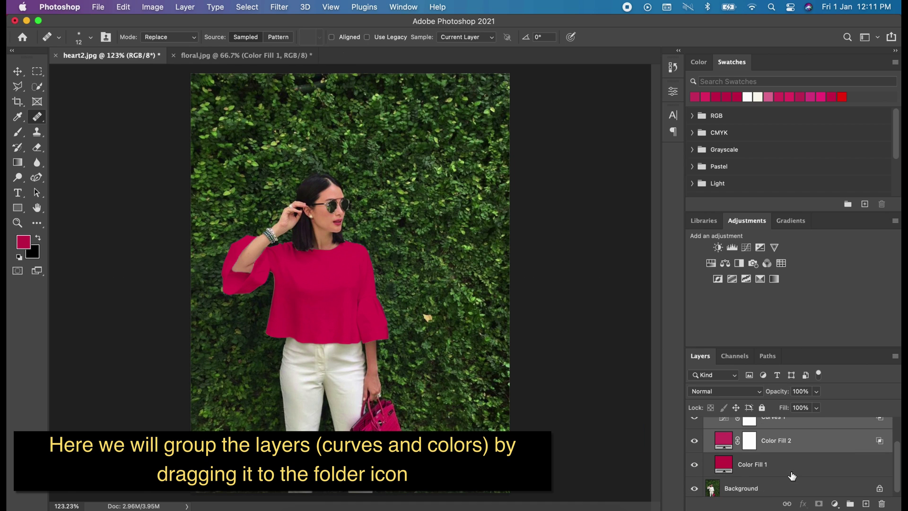
pyautogui.keyDown('shift'); pyautogui.click(791, 473); pyautogui.keyUp('shift')
pyautogui.moveTo(767, 441); pyautogui.dragTo(850, 504)
# Rename the parent shirt group to 'Printed Tshirt' and inspect Group 1's contents.
pyautogui.click(767, 431)
pyautogui.doubleClick(767, 429)
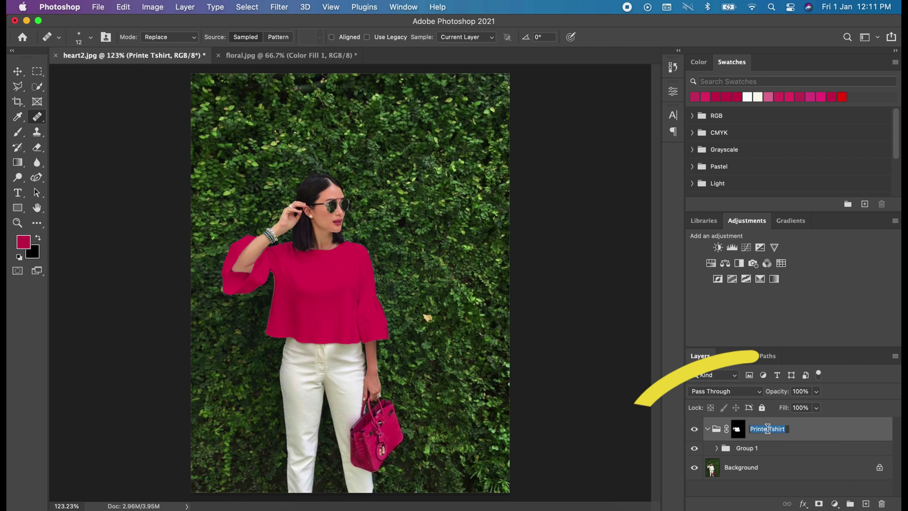
pyautogui.click(757, 450)
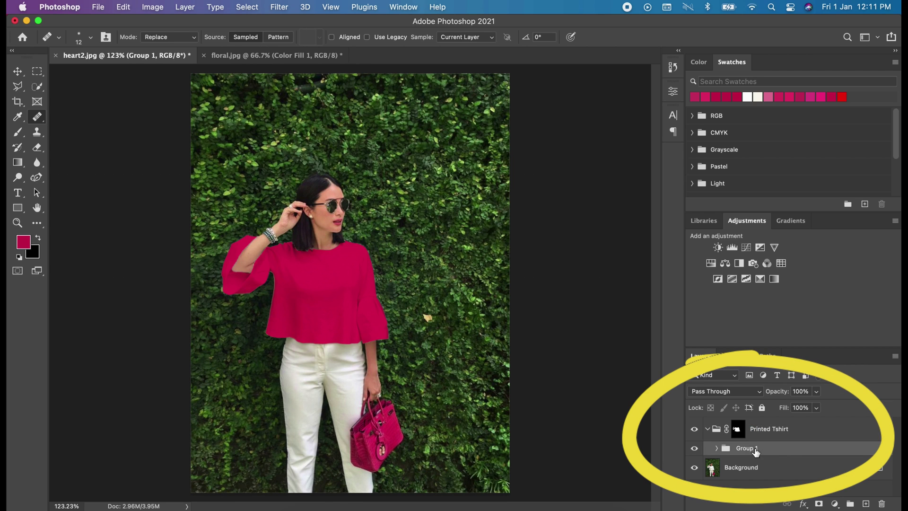
pyautogui.click(717, 448)
pyautogui.click(733, 431)
pyautogui.scroll(2, 737, 492)
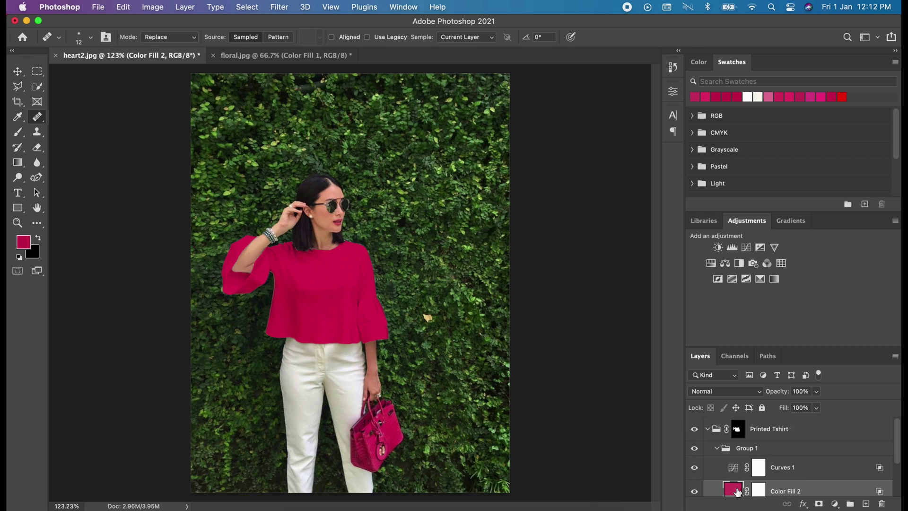
pyautogui.click(717, 448)
# Rename Group 1 to 'Color'.
pyautogui.doubleClick(747, 448)
pyautogui.write('Color')
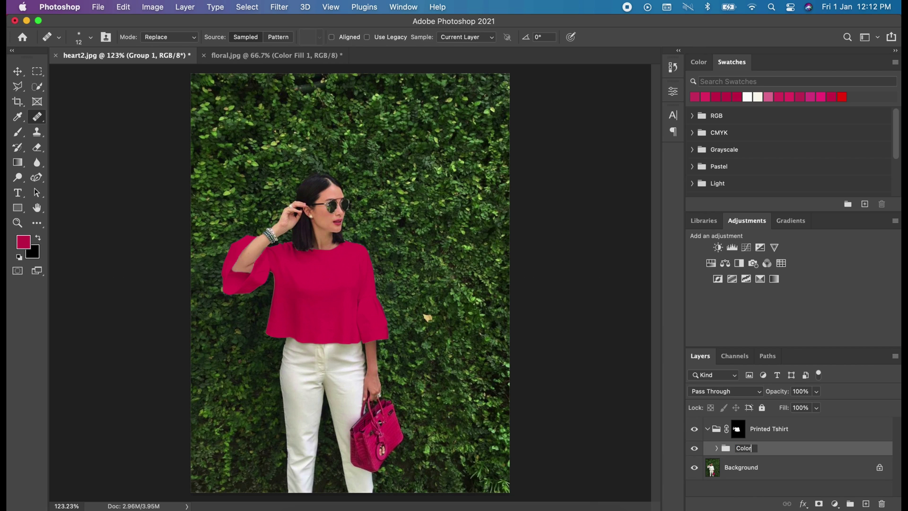
pyautogui.press('Return')
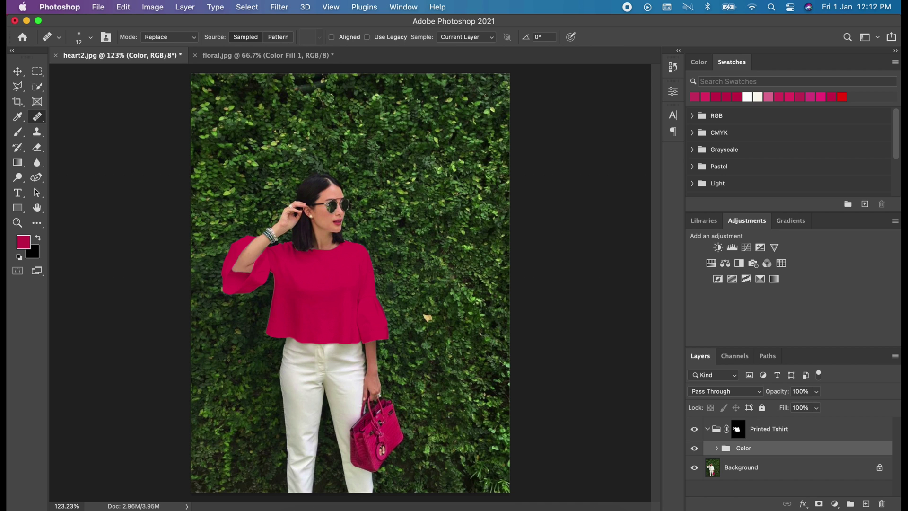
# Add a Pattern Fill layer using the red floral pattern.
pyautogui.click(835, 504)
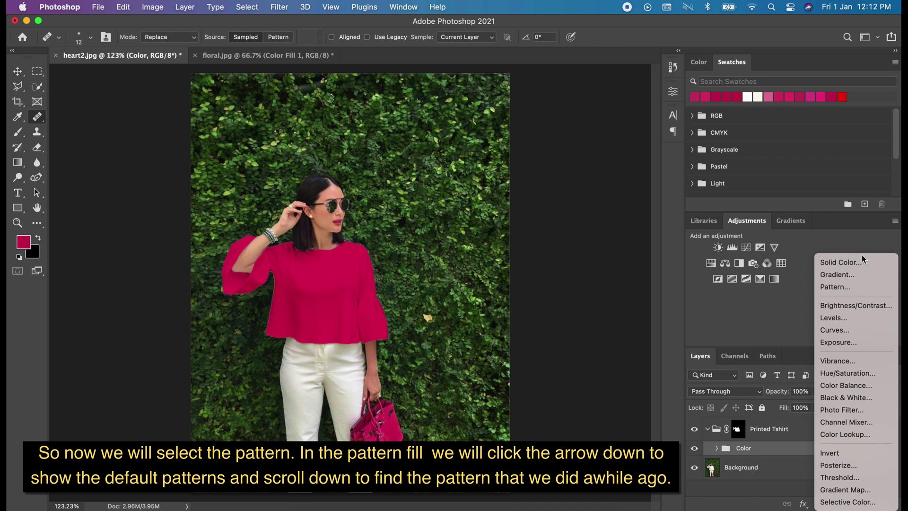
pyautogui.click(851, 286)
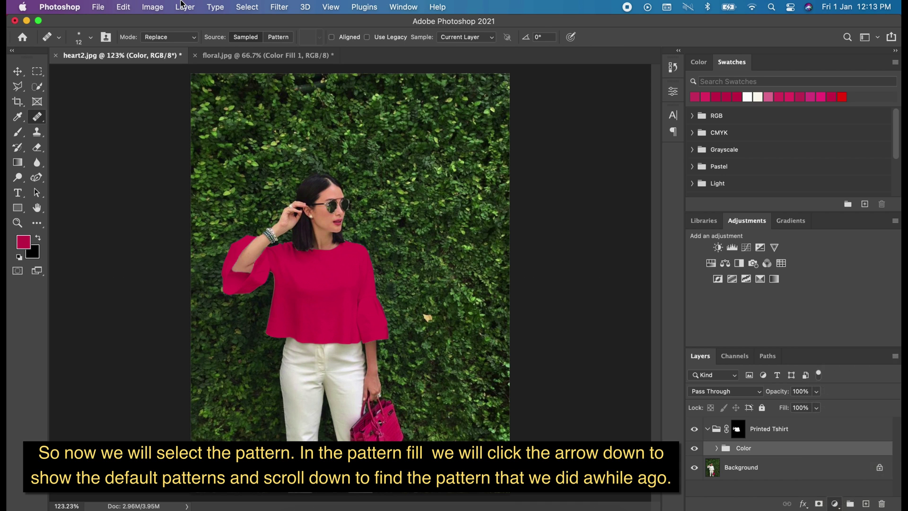
pyautogui.click(387, 251)
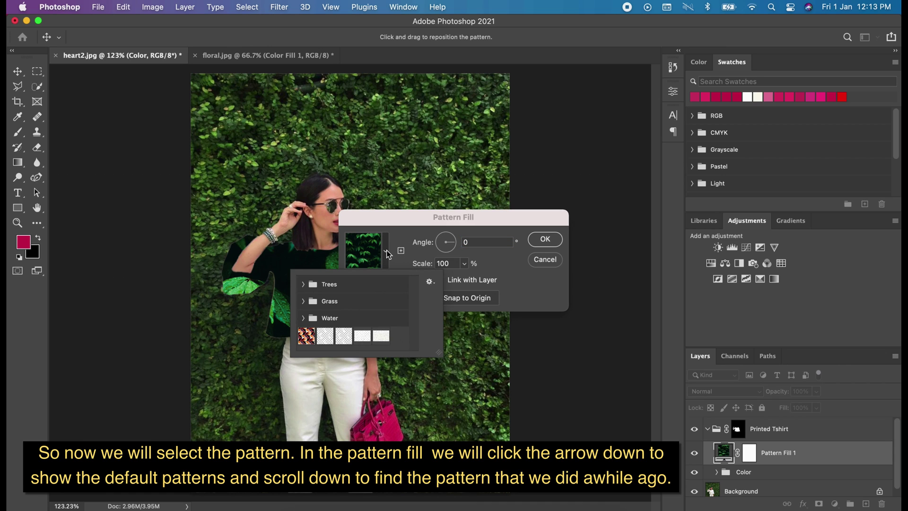
pyautogui.click(382, 336)
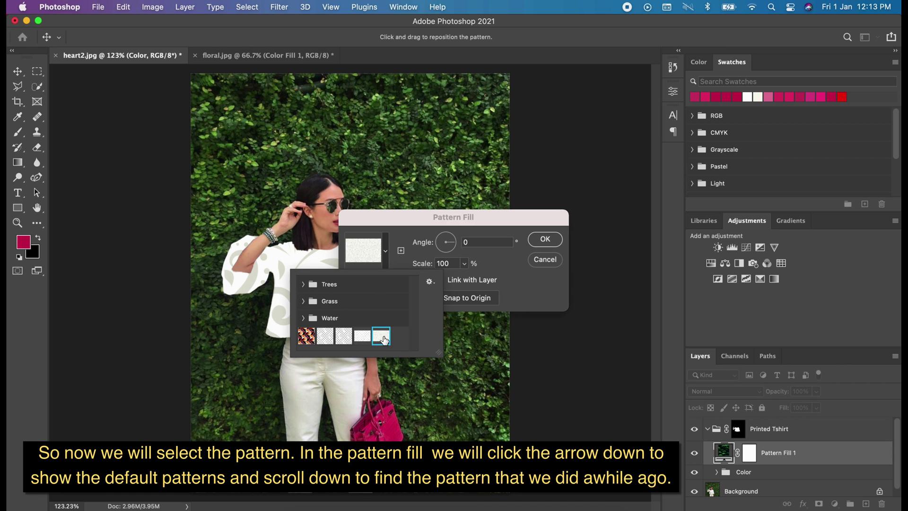
pyautogui.doubleClick(382, 337)
pyautogui.click(388, 251)
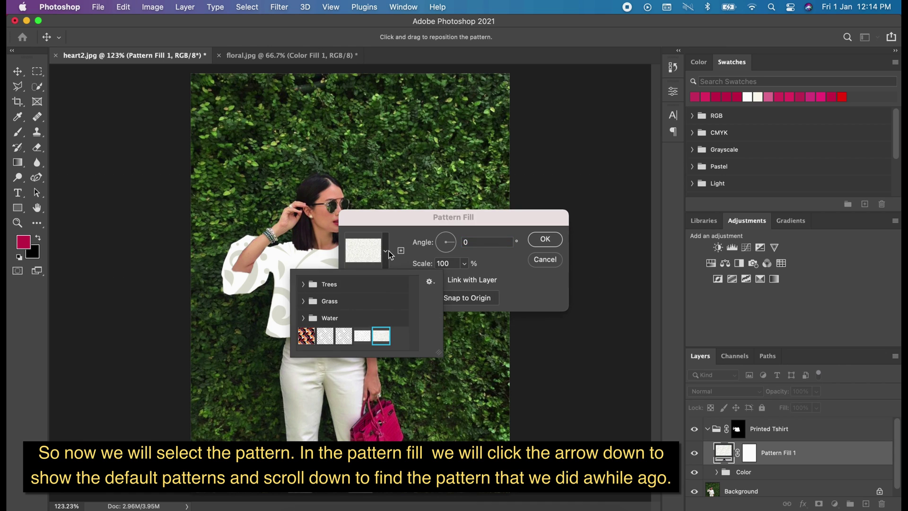
pyautogui.click(362, 336)
pyautogui.click(545, 239)
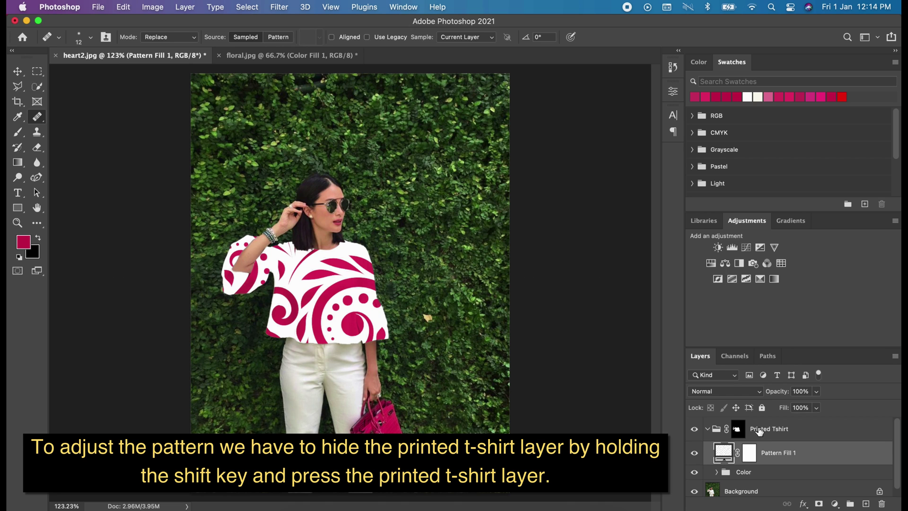
# Disable the shirt group's mask and shrink the Pattern Fill 1 scale to 40%.
pyautogui.keyDown('alt'); pyautogui.click(738, 435); pyautogui.keyUp('alt')
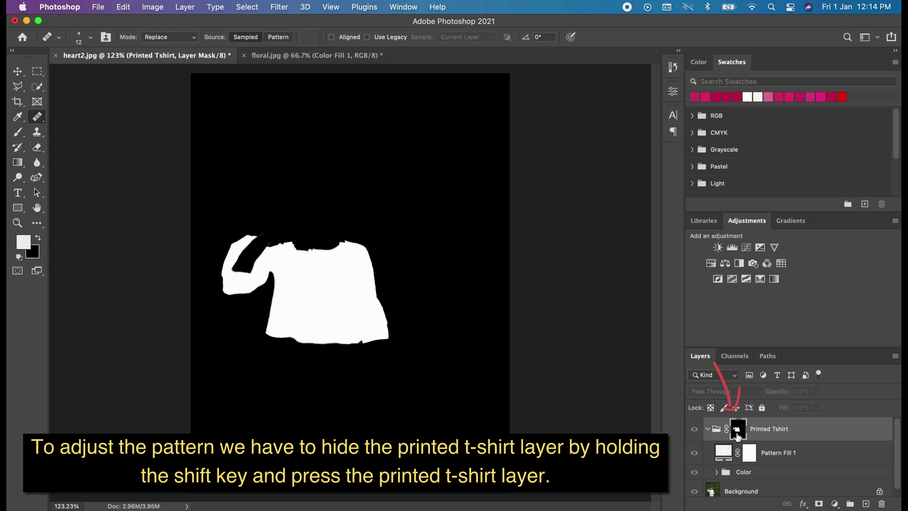
pyautogui.keyDown('alt'); pyautogui.click(738, 435); pyautogui.keyUp('alt')
pyautogui.keyDown('shift'); pyautogui.click(737, 431); pyautogui.keyUp('shift')
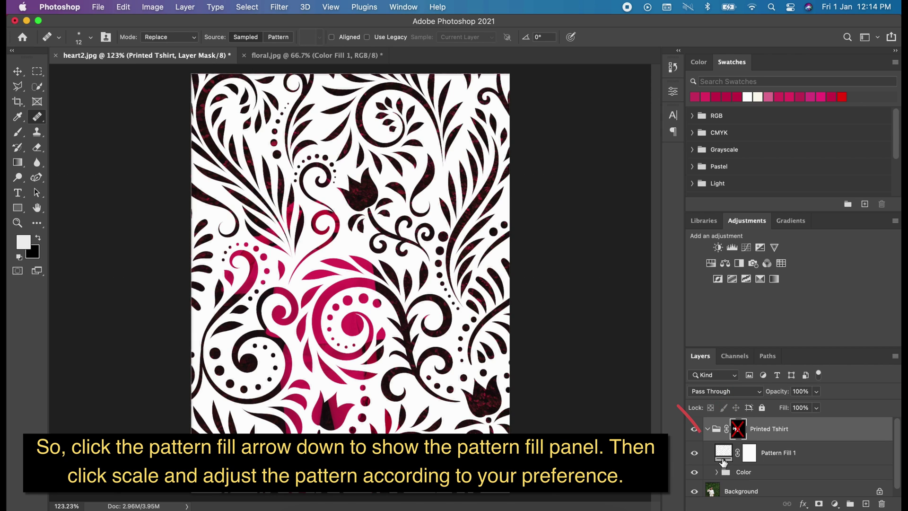
pyautogui.doubleClick(724, 452)
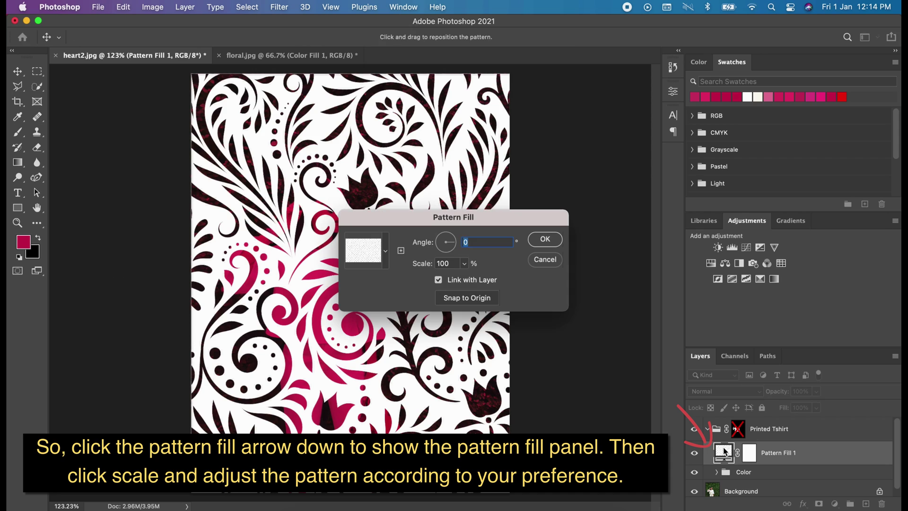
pyautogui.moveTo(464, 268)
pyautogui.mouseDown()
pyautogui.moveTo(433, 279)
pyautogui.moveTo(468, 279)
pyautogui.mouseUp()
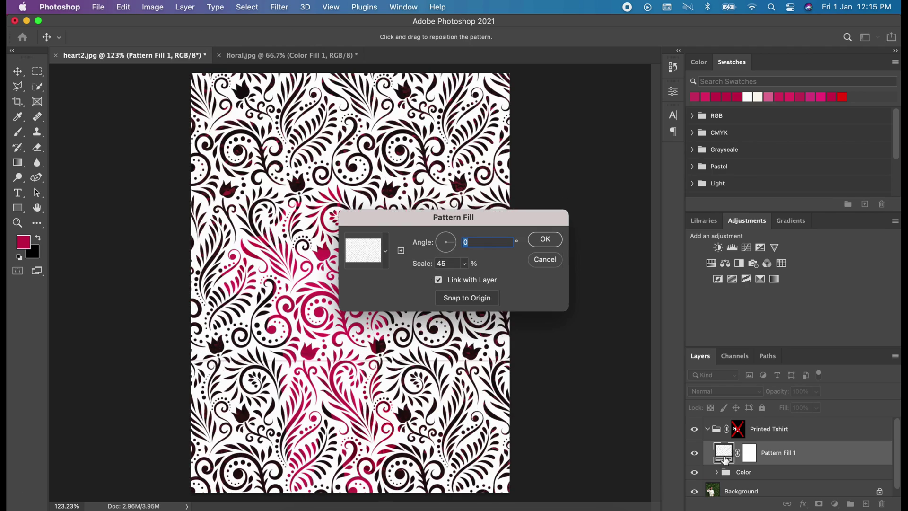
pyautogui.press('Tab')
pyautogui.write('40')
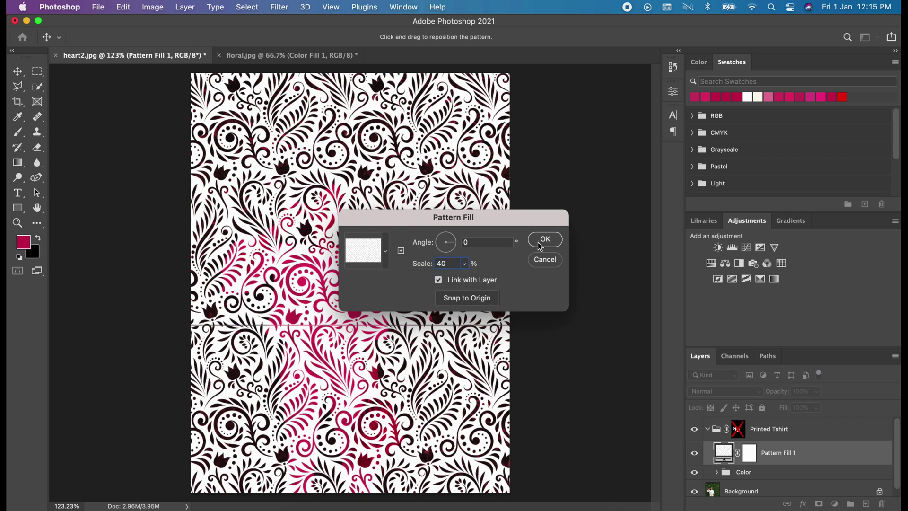
pyautogui.click(545, 239)
# Drag the floral pattern down within the shirt and close the pattern settings.
pyautogui.moveTo(412, 247); pyautogui.dragTo(411, 269)
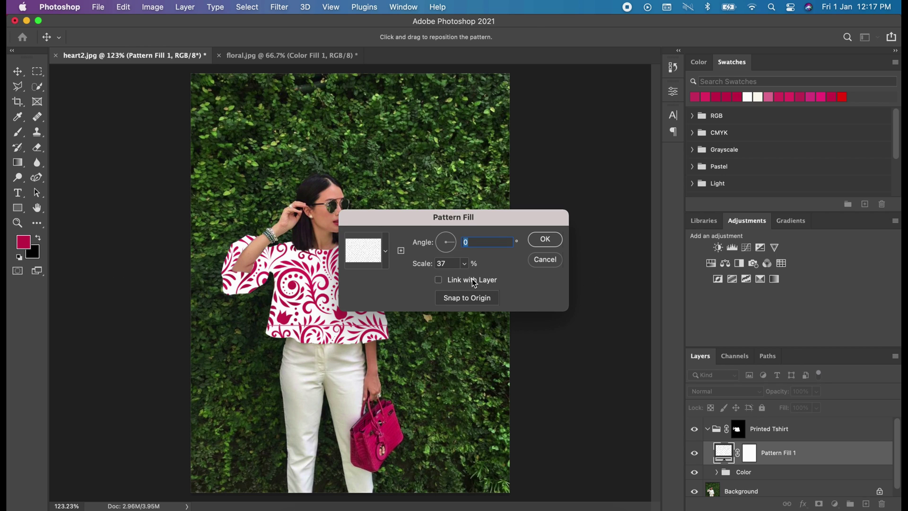
pyautogui.click(365, 252)
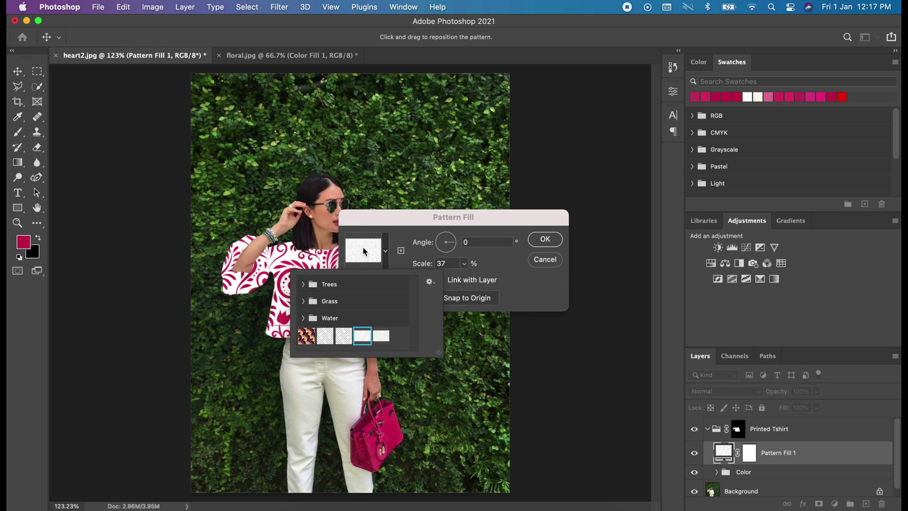
pyautogui.click(564, 249)
pyautogui.click(549, 260)
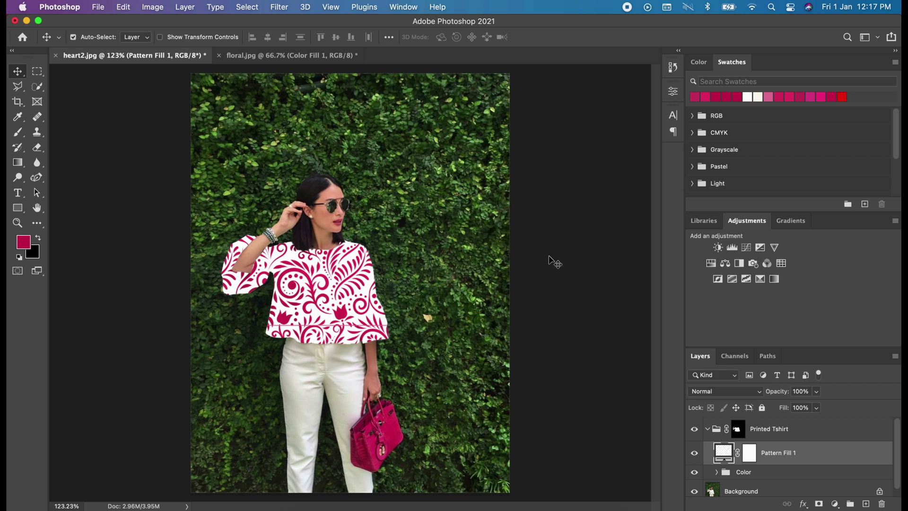
# Rasterize Pattern Fill 1 and copy a rectangle around the blouse onto a new layer.
pyautogui.rightClick(823, 461)
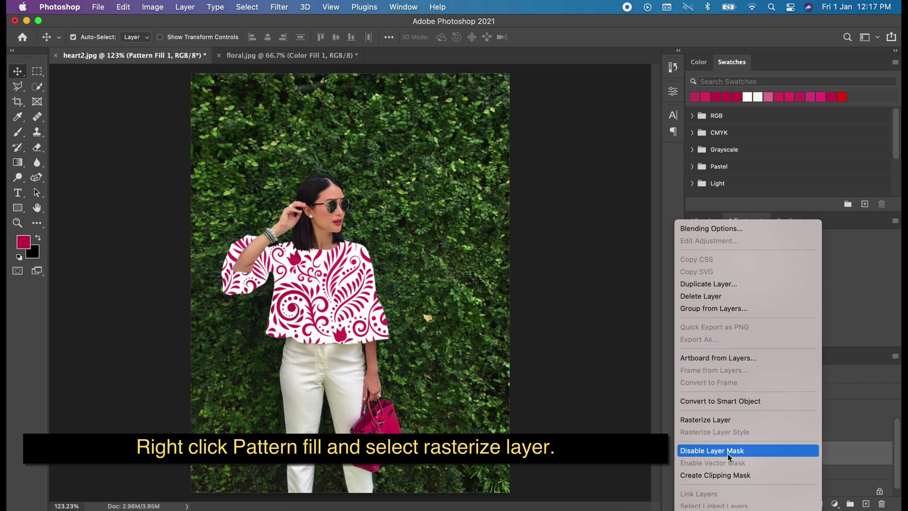
pyautogui.click(728, 420)
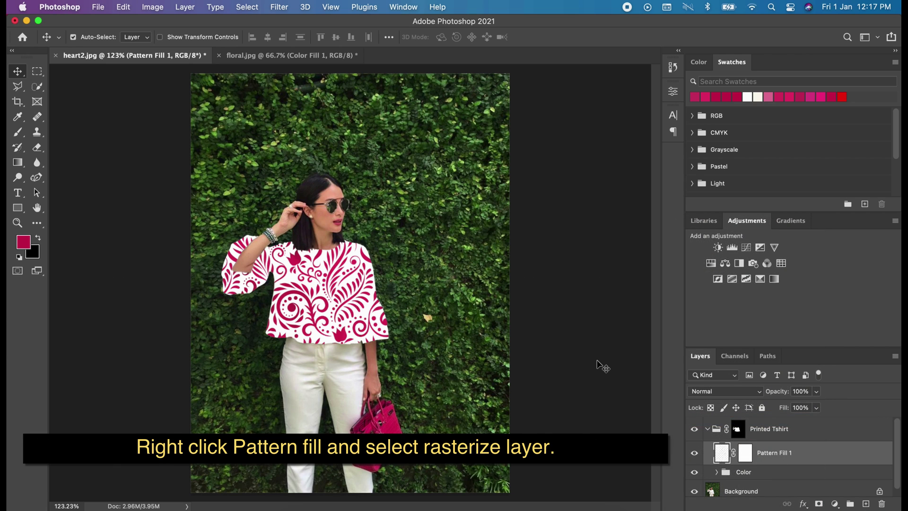
pyautogui.click(36, 71)
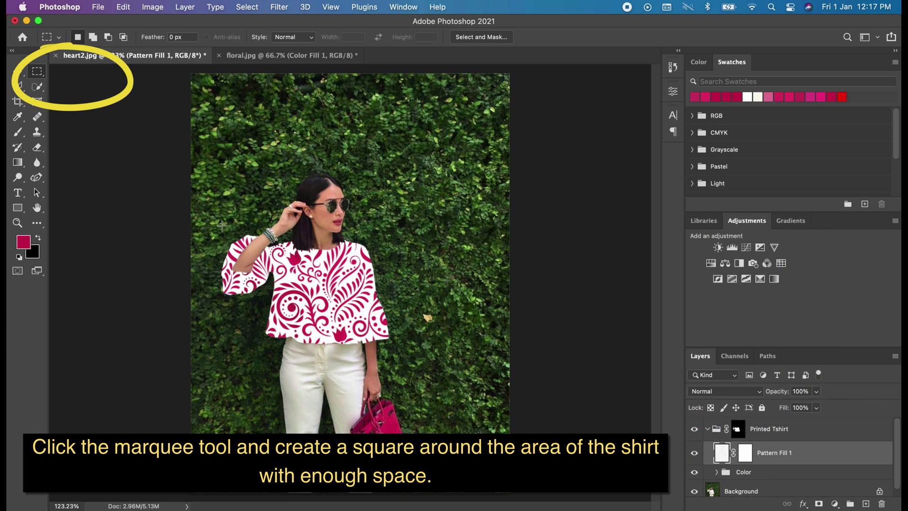
pyautogui.moveTo(213, 219); pyautogui.dragTo(403, 353)
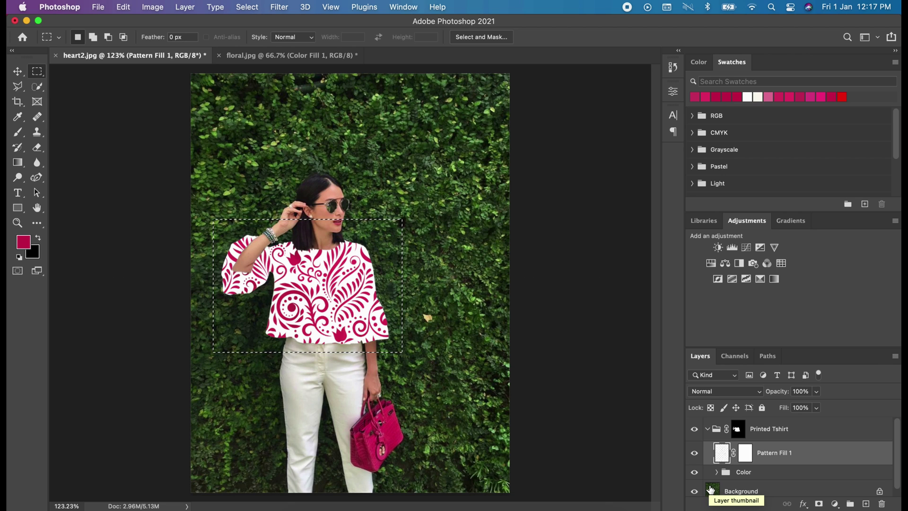
pyautogui.press('super+j')
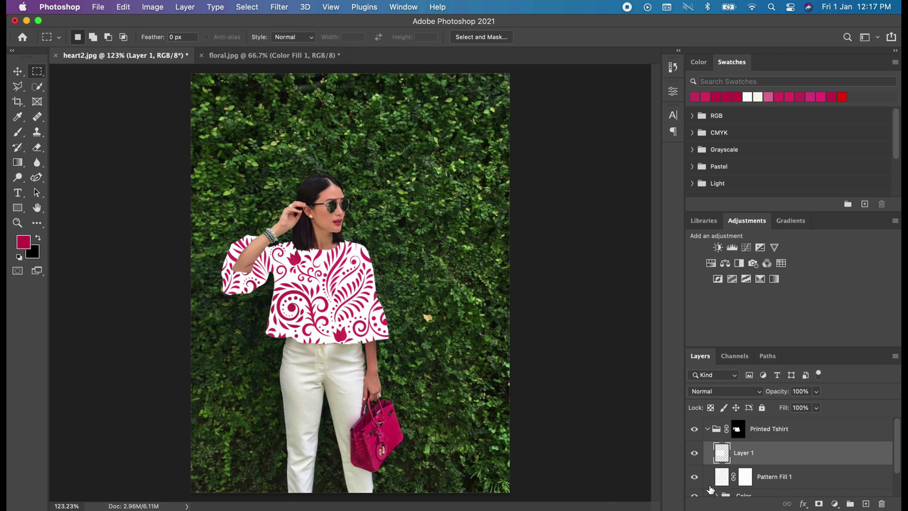
# Delete the original Pattern Fill 1 layer.
pyautogui.scroll(-2, 797, 477)
pyautogui.scroll(2, 799, 476)
pyautogui.click(799, 476)
pyautogui.click(883, 504)
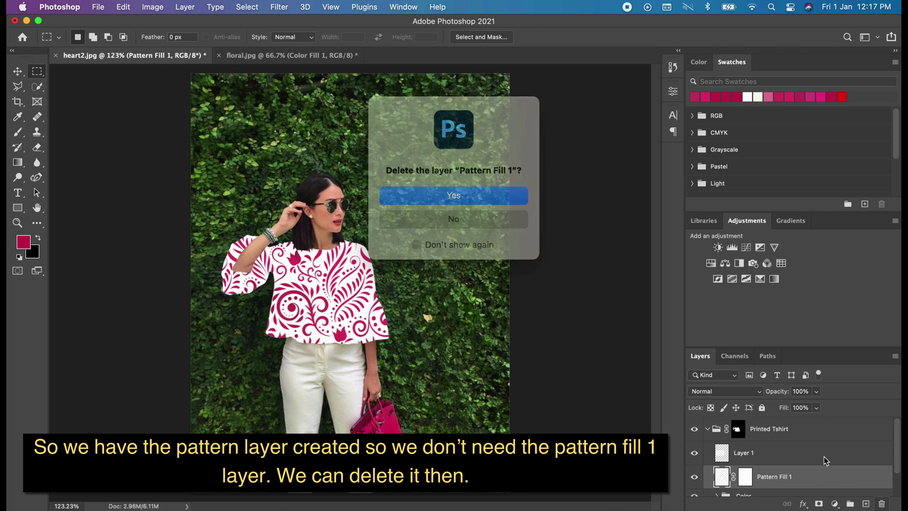
pyautogui.click(472, 194)
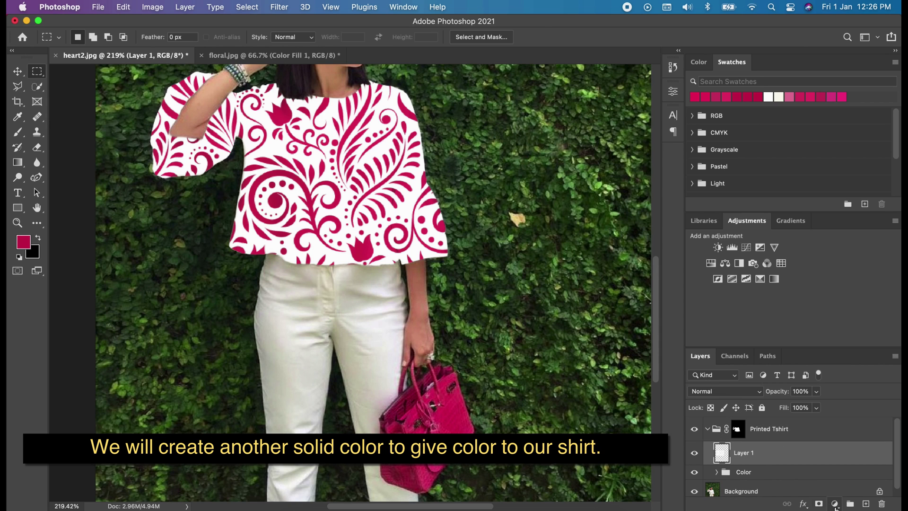
# Add a pink solid Color Fill 3 (e15675) and clip it to Layer 1.
pyautogui.click(835, 504)
pyautogui.click(841, 263)
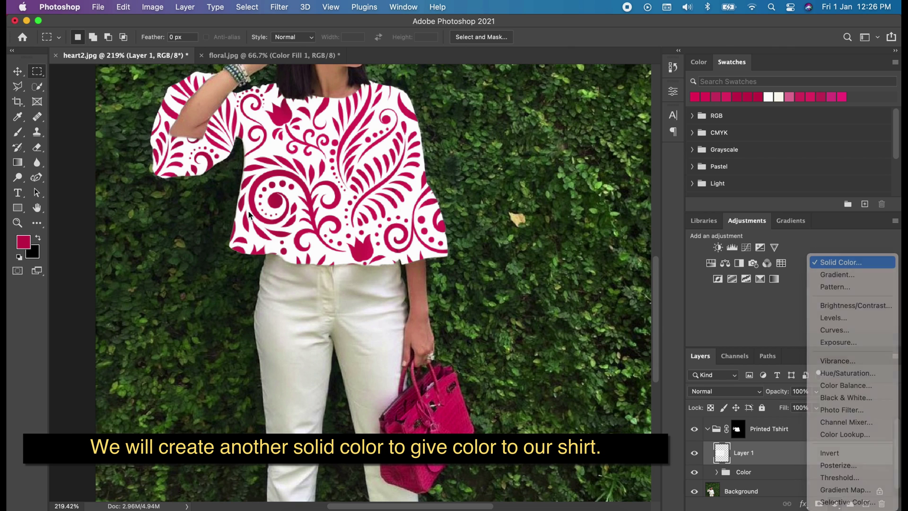
pyautogui.moveTo(506, 262)
pyautogui.mouseDown()
pyautogui.moveTo(487, 255)
pyautogui.moveTo(490, 242)
pyautogui.mouseUp()
pyautogui.click(659, 230)
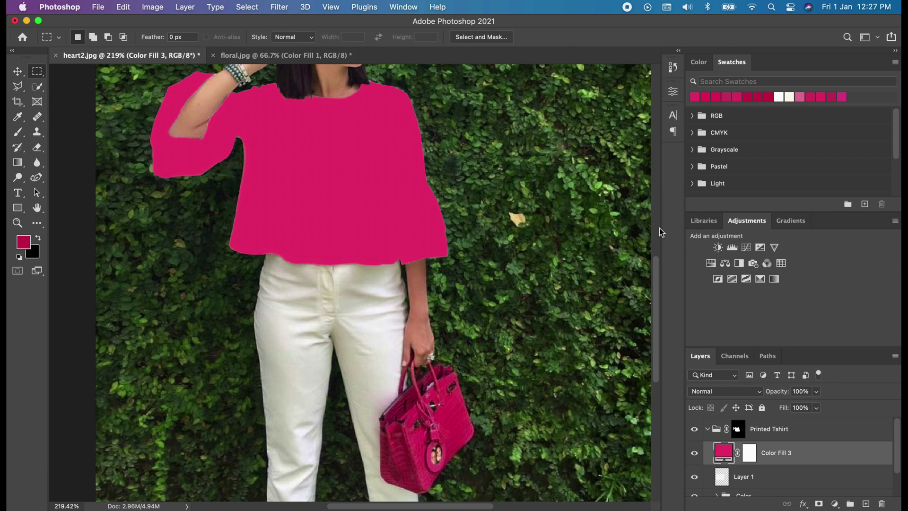
pyautogui.keyDown('alt'); pyautogui.click(776, 464); pyautogui.keyUp('alt')
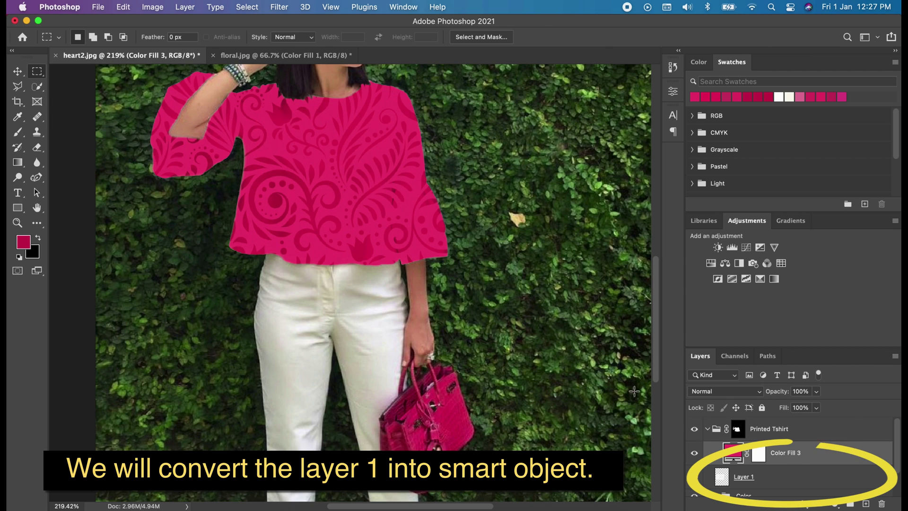
# Convert Layer 1 to a smart object and rename it 'Pattern'.
pyautogui.rightClick(740, 477)
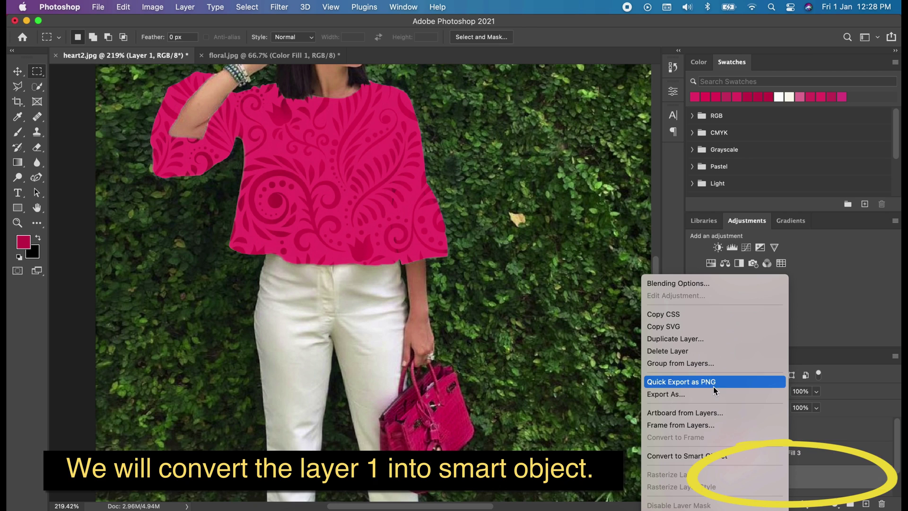
pyautogui.click(704, 443)
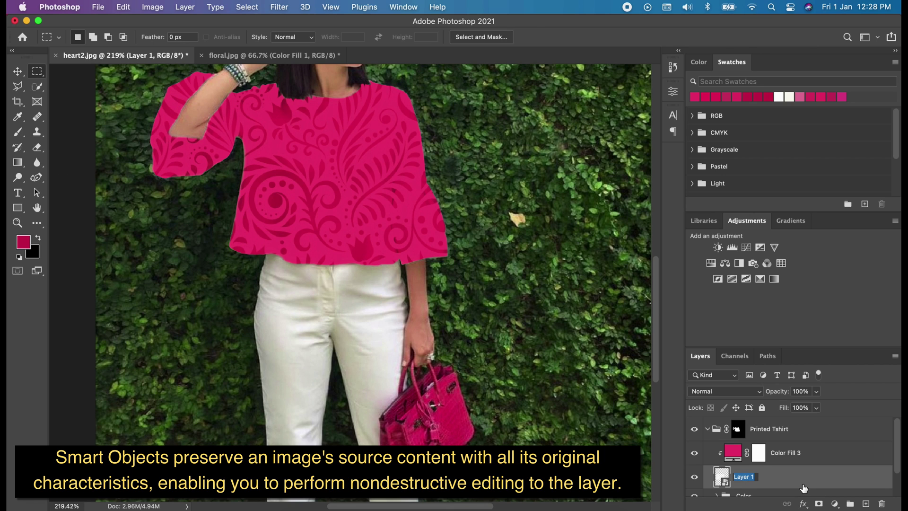
pyautogui.write('Pattern')
pyautogui.press('Return')
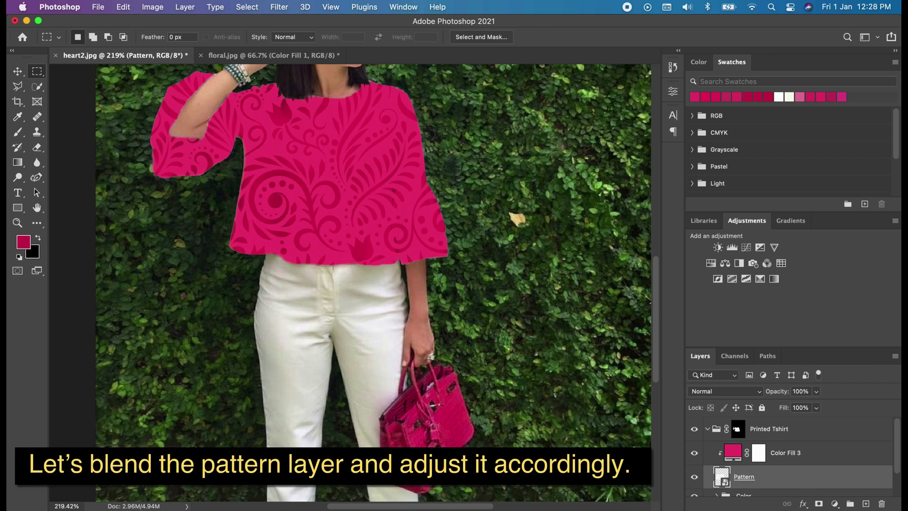
# Split the Underlying Layer Blend If sliders so the blouse's tones show through the pattern.
pyautogui.doubleClick(787, 480)
pyautogui.press('alt')
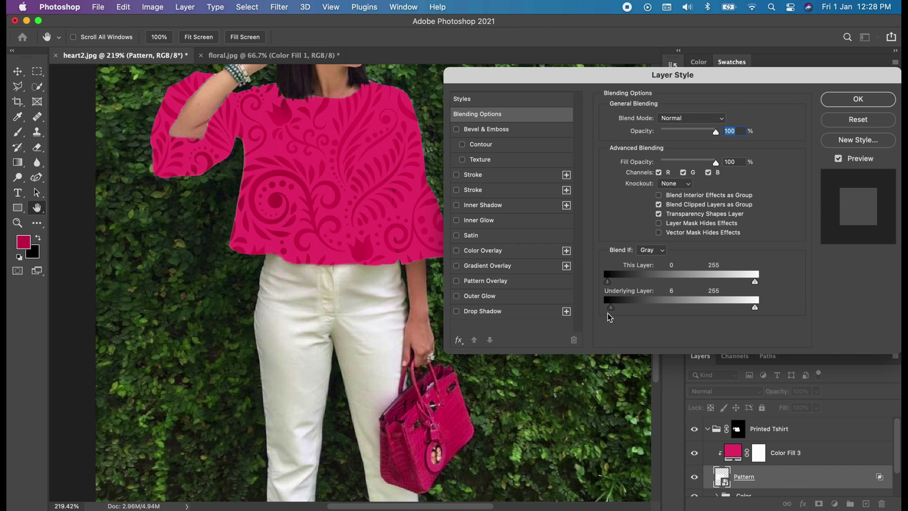
pyautogui.moveTo(609, 307)
pyautogui.mouseDown()
pyautogui.moveTo(717, 305)
pyautogui.moveTo(615, 307)
pyautogui.mouseUp()
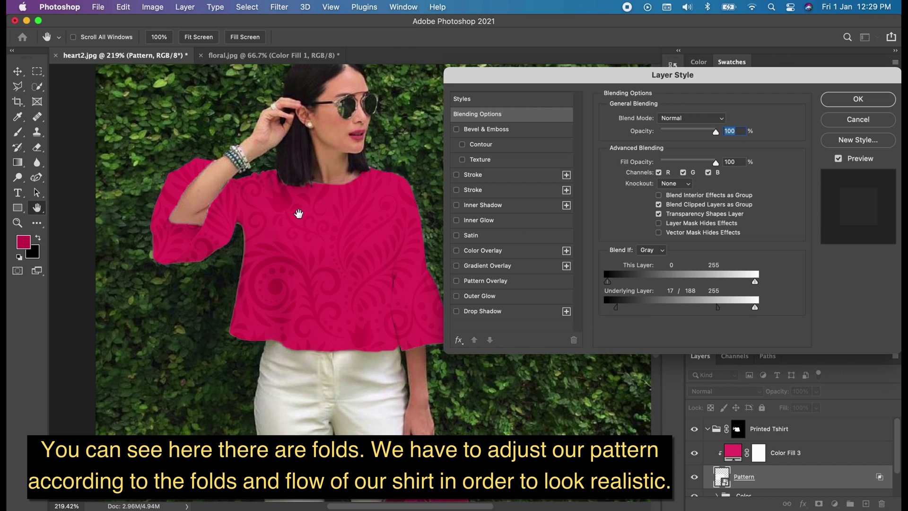
pyautogui.moveTo(702, 308); pyautogui.dragTo(783, 312)
pyautogui.click(859, 100)
pyautogui.press('m')
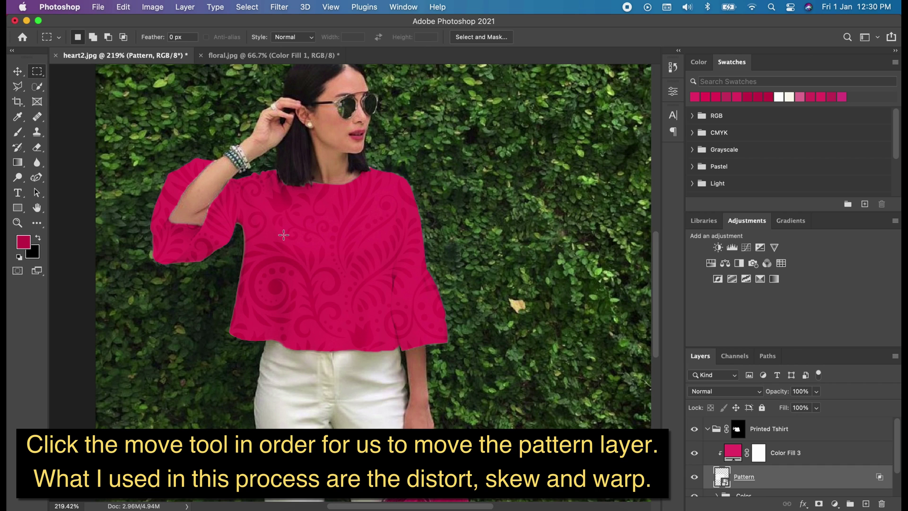
# Distort the Pattern layer, pulling its four corners inward to fit the blouse.
pyautogui.press('super+t')
pyautogui.rightClick(382, 242)
pyautogui.click(456, 330)
pyautogui.moveTo(472, 366); pyautogui.dragTo(468, 356)
pyautogui.moveTo(470, 244); pyautogui.dragTo(467, 243)
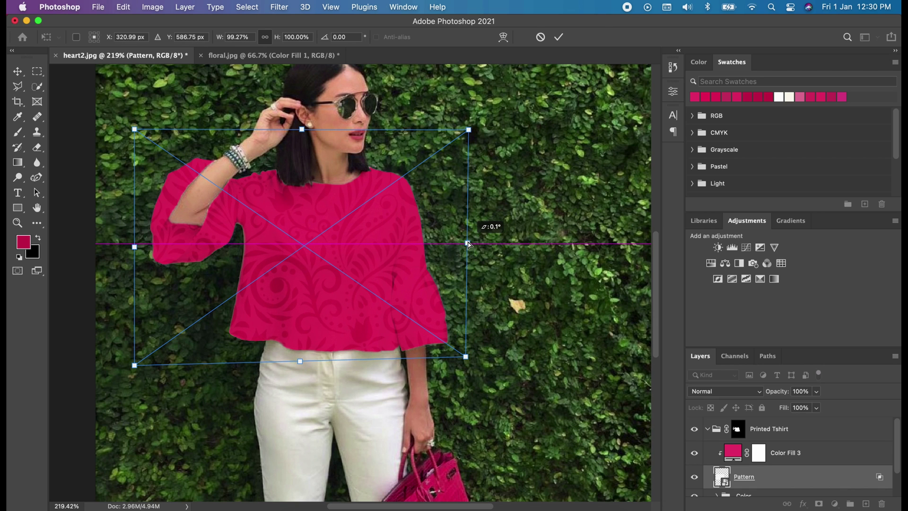
pyautogui.moveTo(135, 130); pyautogui.dragTo(145, 138)
pyautogui.moveTo(468, 130); pyautogui.dragTo(429, 156)
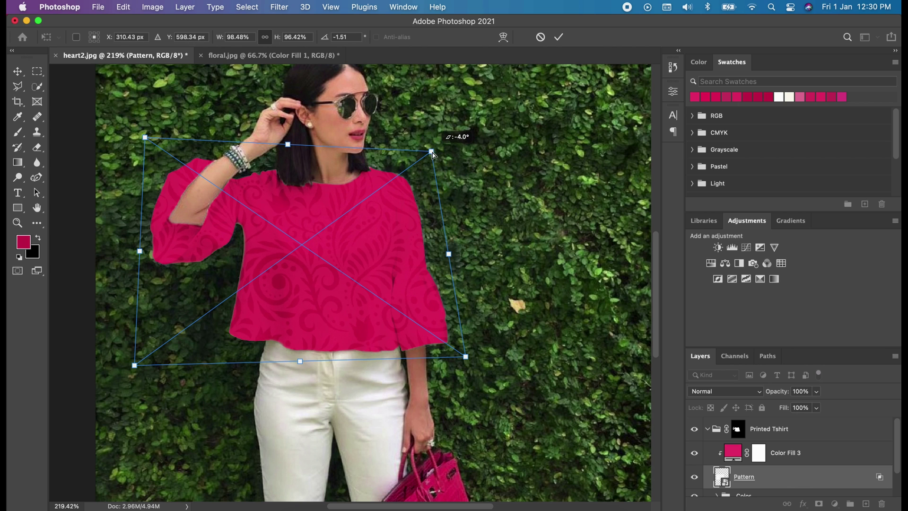
pyautogui.moveTo(134, 366); pyautogui.dragTo(173, 363)
# Fine-tune the bottom edge, left side and top skew, then apply the transform.
pyautogui.moveTo(320, 358); pyautogui.dragTo(321, 355)
pyautogui.moveTo(160, 249); pyautogui.dragTo(150, 247)
pyautogui.moveTo(137, 138); pyautogui.dragTo(137, 159)
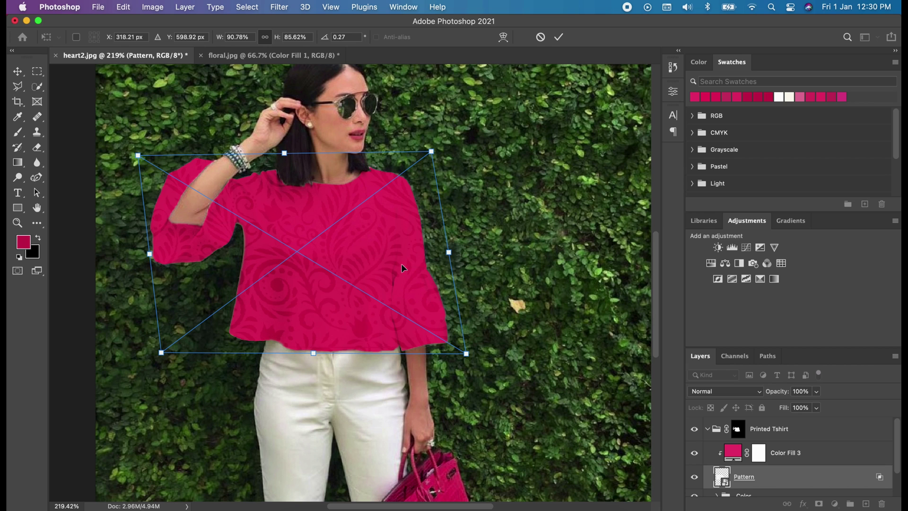
pyautogui.moveTo(284, 154)
pyautogui.mouseDown()
pyautogui.moveTo(306, 156)
pyautogui.moveTo(295, 154)
pyautogui.mouseUp()
pyautogui.moveTo(152, 258); pyautogui.dragTo(153, 249)
pyautogui.press('Return')
# Start a Wave warp on the Pattern layer with a 3x3 grid.
pyautogui.press('m')
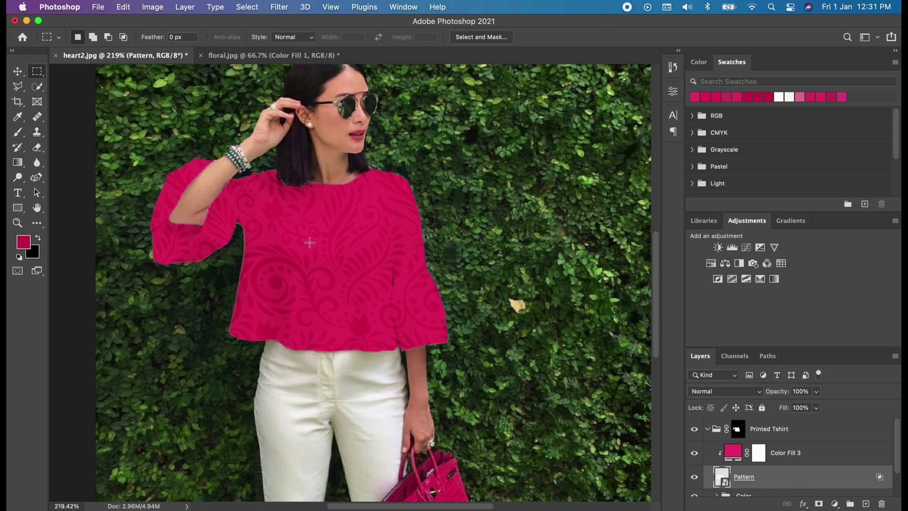
pyautogui.hotkey('ctrl', 't')
pyautogui.rightClick(353, 233)
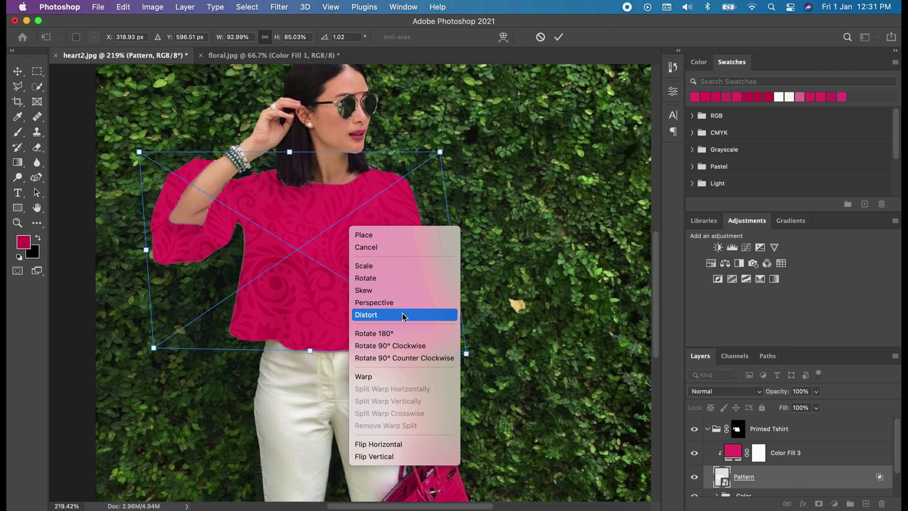
pyautogui.click(396, 376)
pyautogui.click(312, 42)
pyautogui.click(305, 85)
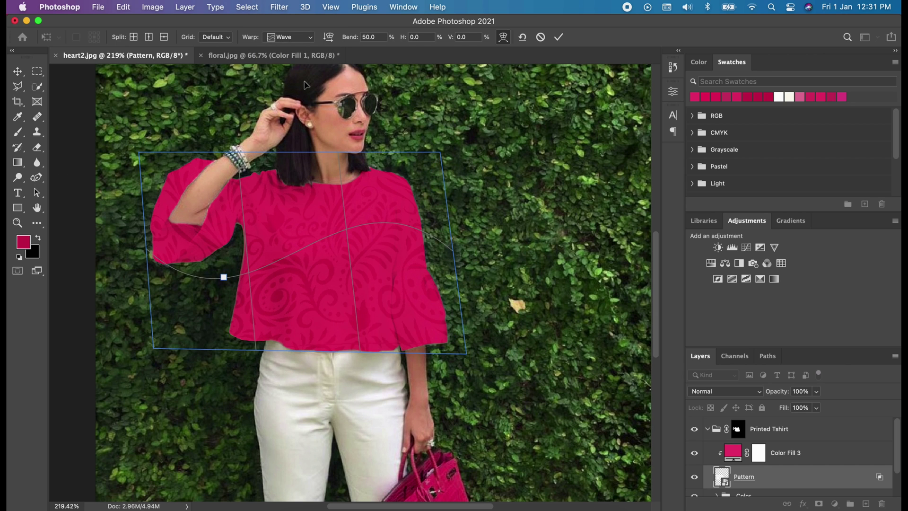
pyautogui.click(229, 37)
pyautogui.click(211, 47)
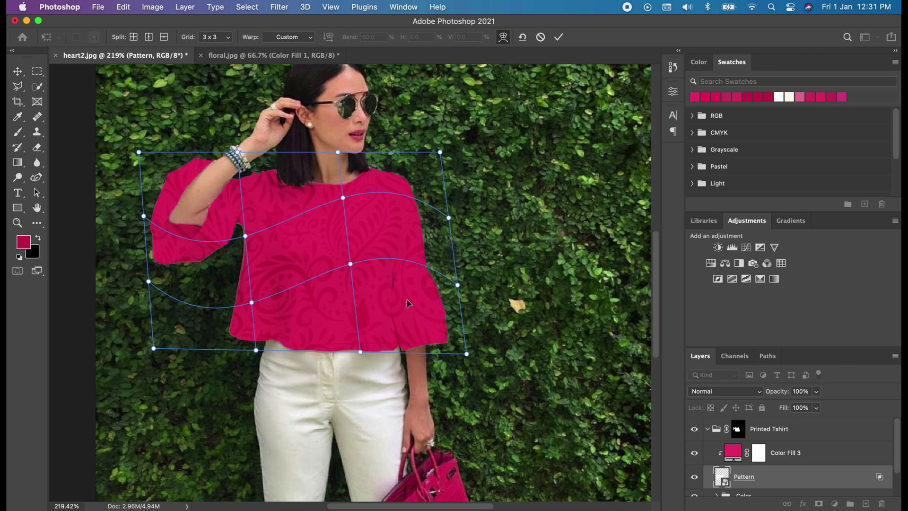
# Bend the florals along the sleeves, front fold, neckline and hem, then apply the warp.
pyautogui.moveTo(459, 291); pyautogui.dragTo(446, 284)
pyautogui.moveTo(447, 284); pyautogui.dragTo(449, 285)
pyautogui.moveTo(356, 309); pyautogui.dragTo(373, 310)
pyautogui.moveTo(359, 355); pyautogui.dragTo(360, 362)
pyautogui.moveTo(344, 202); pyautogui.dragTo(394, 219)
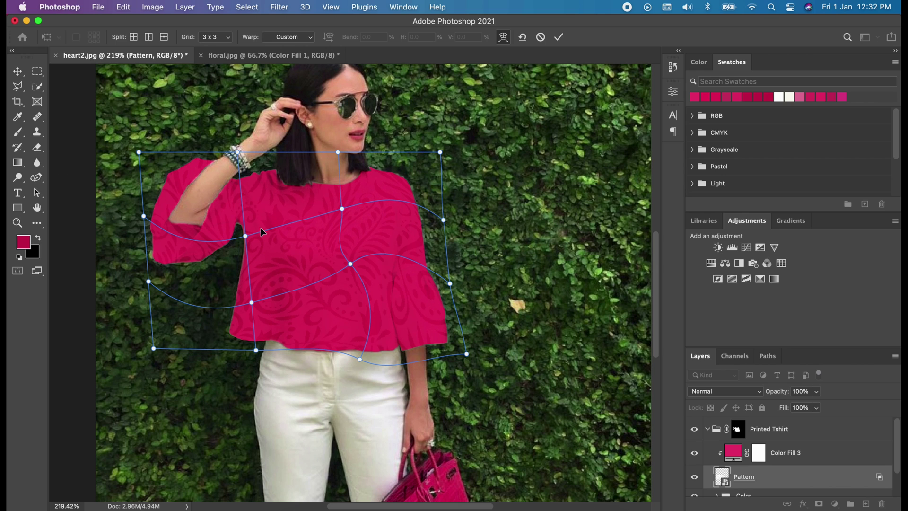
pyautogui.moveTo(143, 223); pyautogui.dragTo(149, 224)
pyautogui.moveTo(239, 154); pyautogui.dragTo(242, 157)
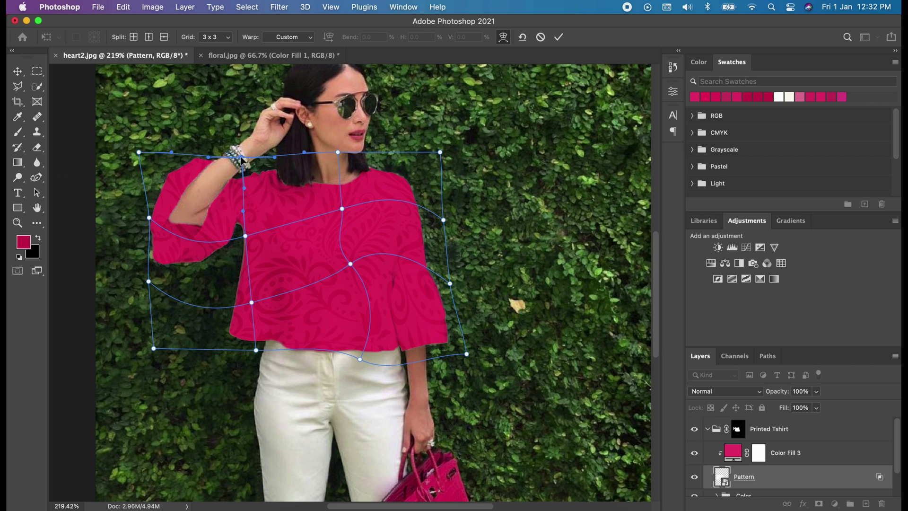
pyautogui.moveTo(338, 152); pyautogui.dragTo(355, 163)
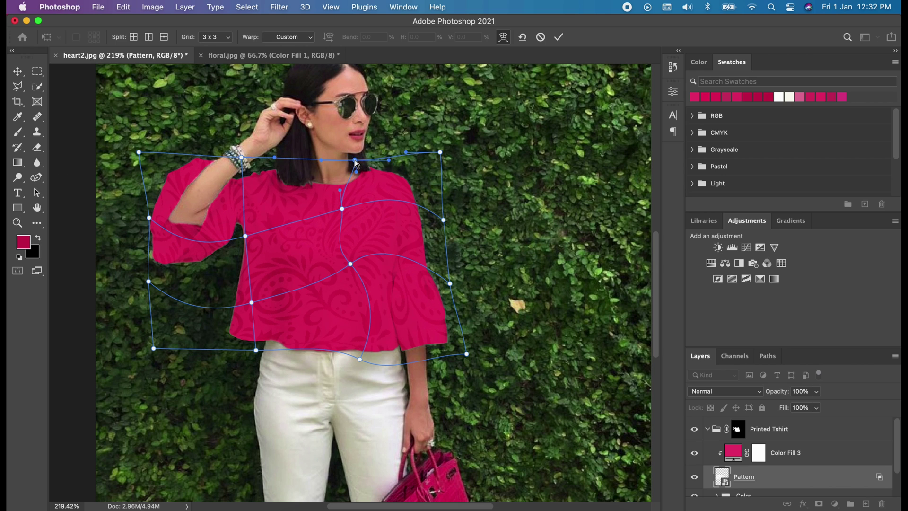
pyautogui.moveTo(263, 351); pyautogui.dragTo(266, 352)
pyautogui.press('Return')
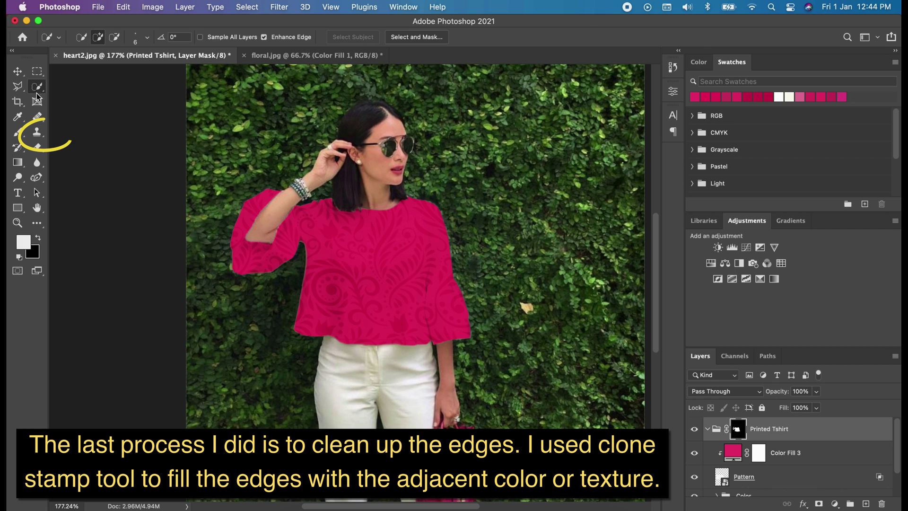
# Select the Clone Stamp tool and open its brush size and hardness settings.
pyautogui.click(37, 116)
pyautogui.click(36, 132)
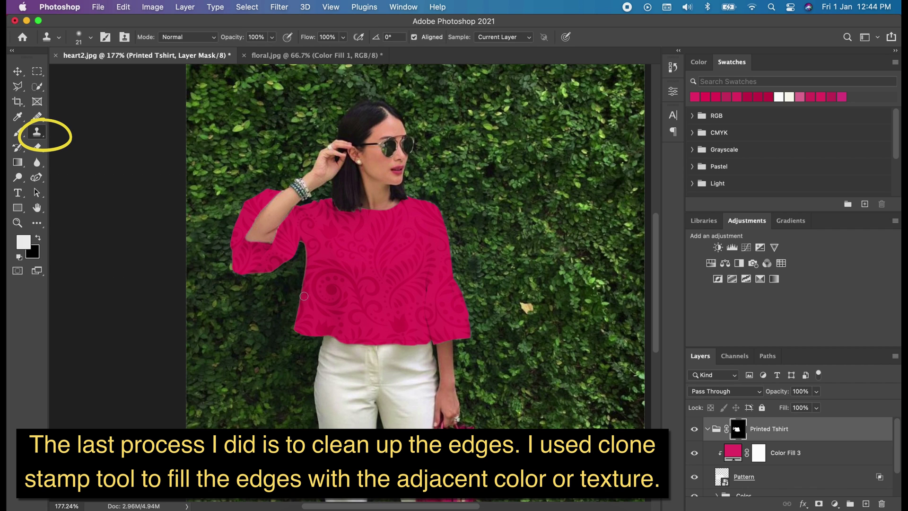
pyautogui.click(91, 38)
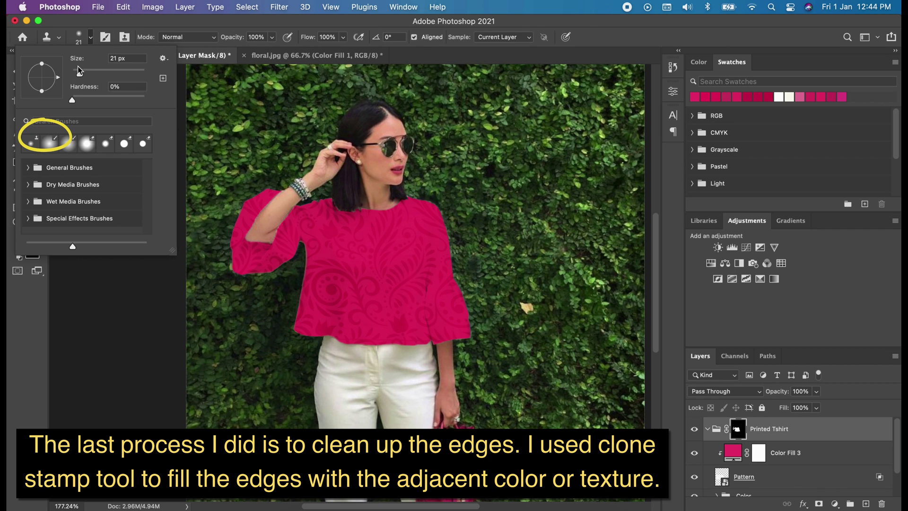